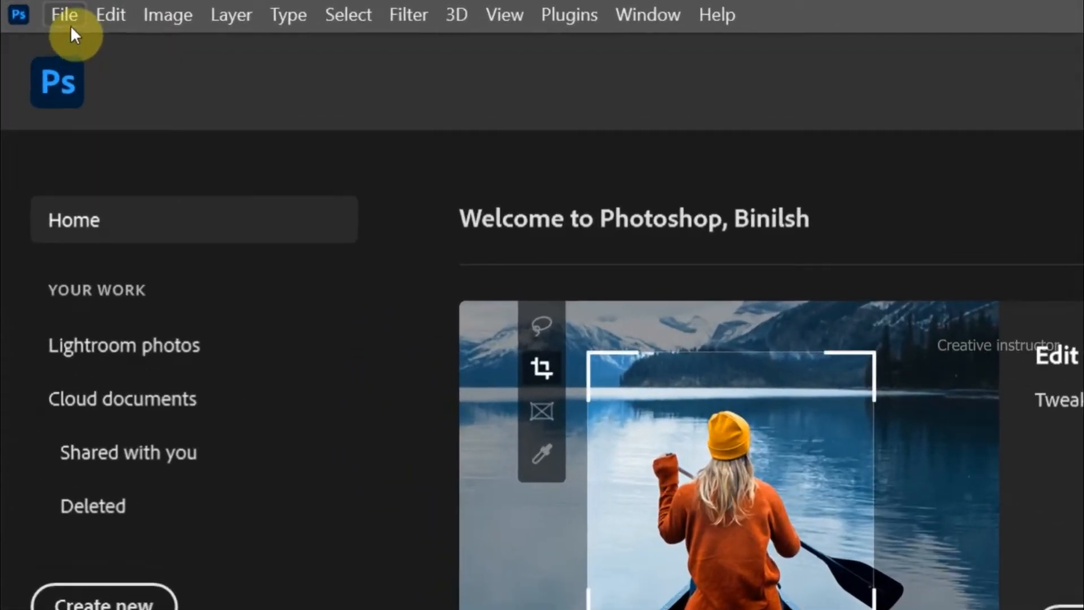
# Step: Create a new document 150 pixels wide and 150 pixels high
pyautogui.click(42, 14)
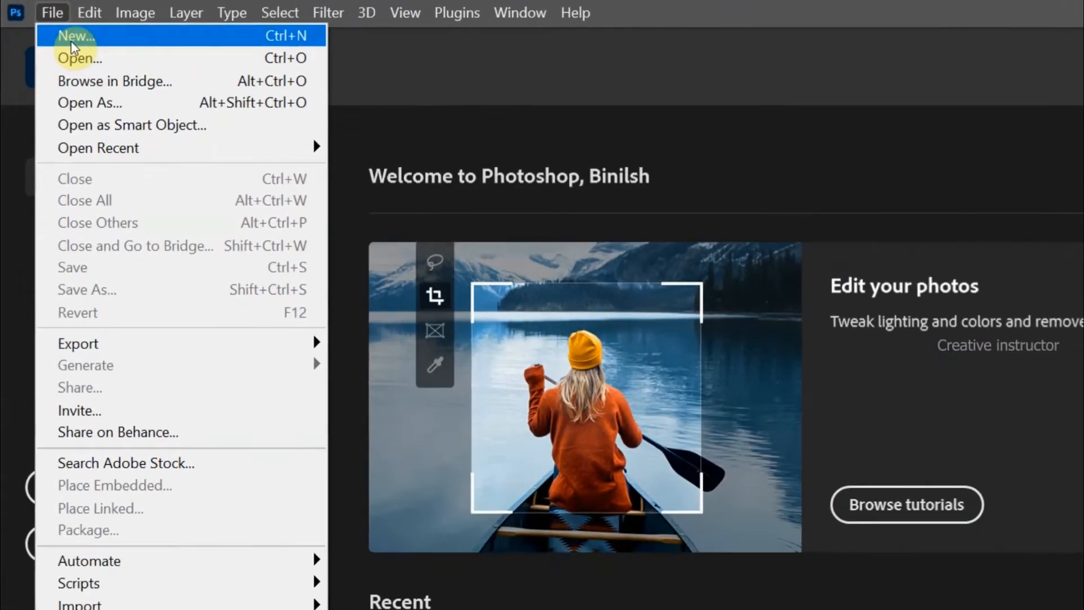
pyautogui.click(79, 43)
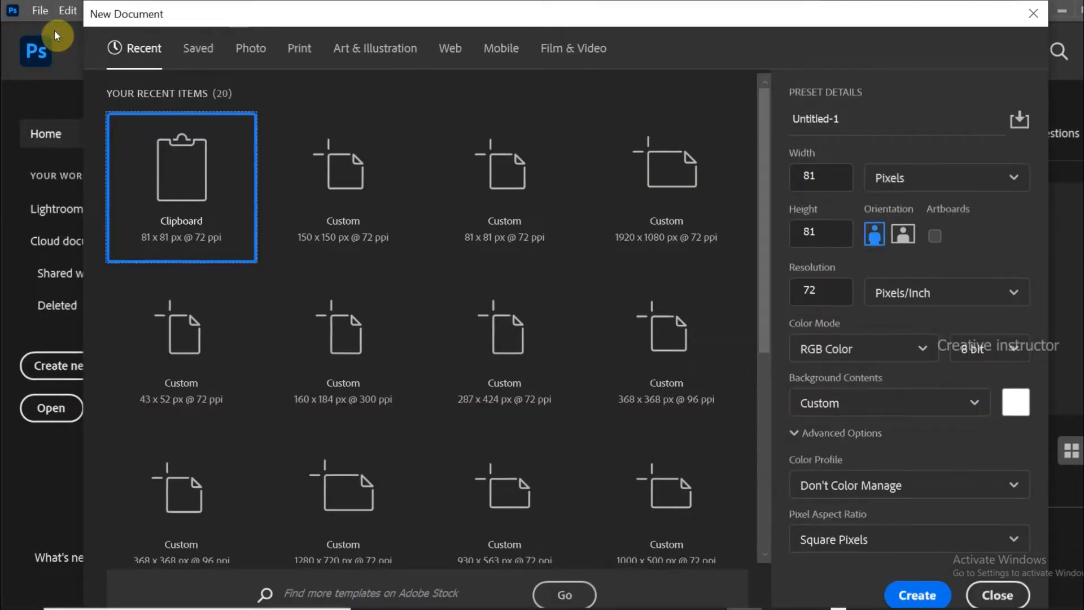
pyautogui.click(822, 172)
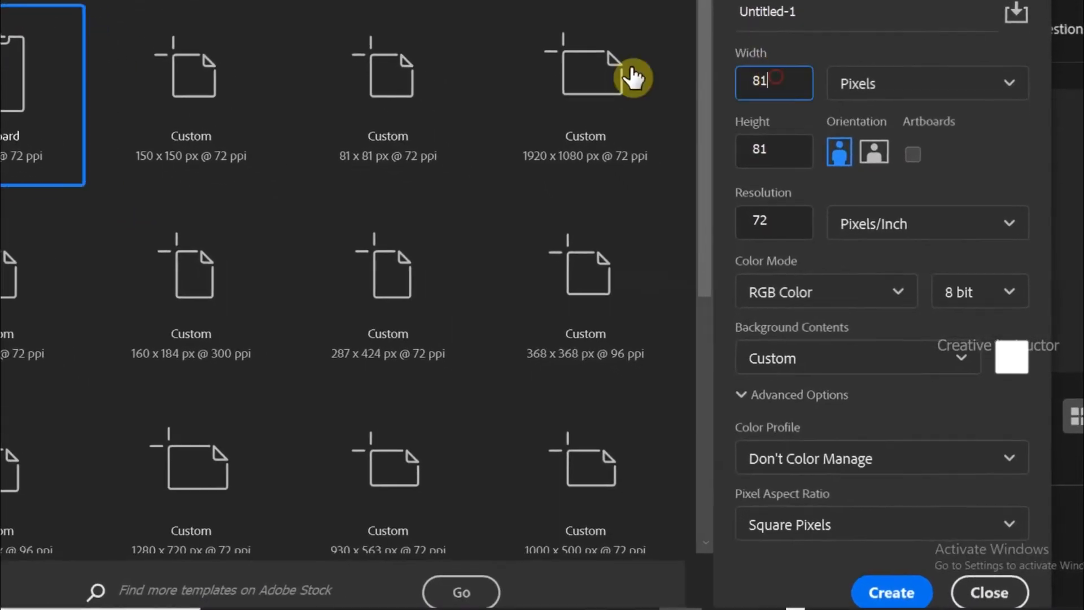
pyautogui.hotkey('ctrl', 'a')
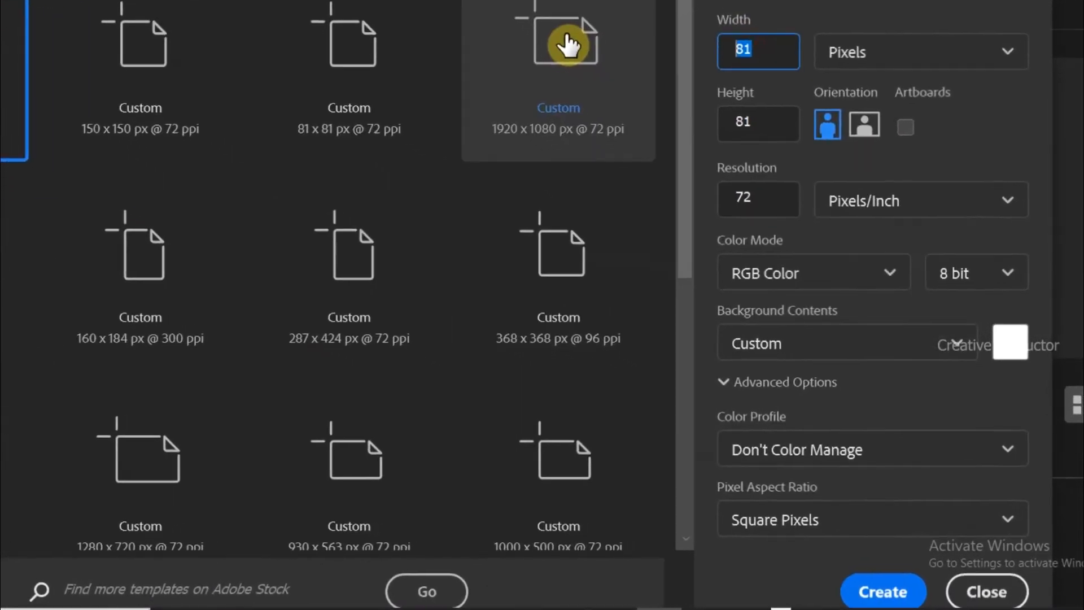
pyautogui.write('150')
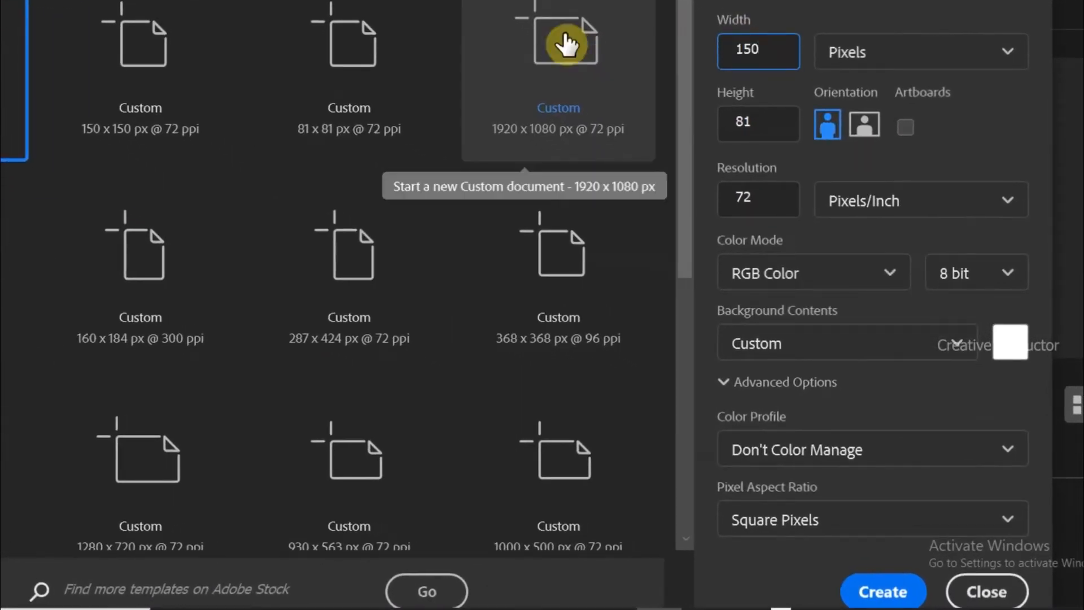
pyautogui.doubleClick(779, 121)
pyautogui.write('150')
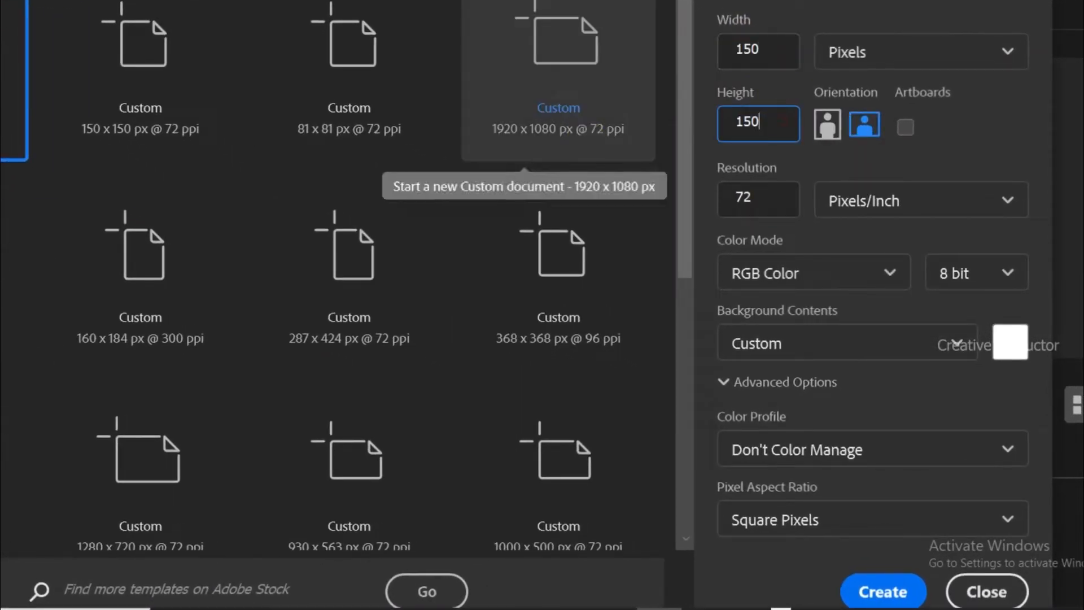
pyautogui.click(878, 591)
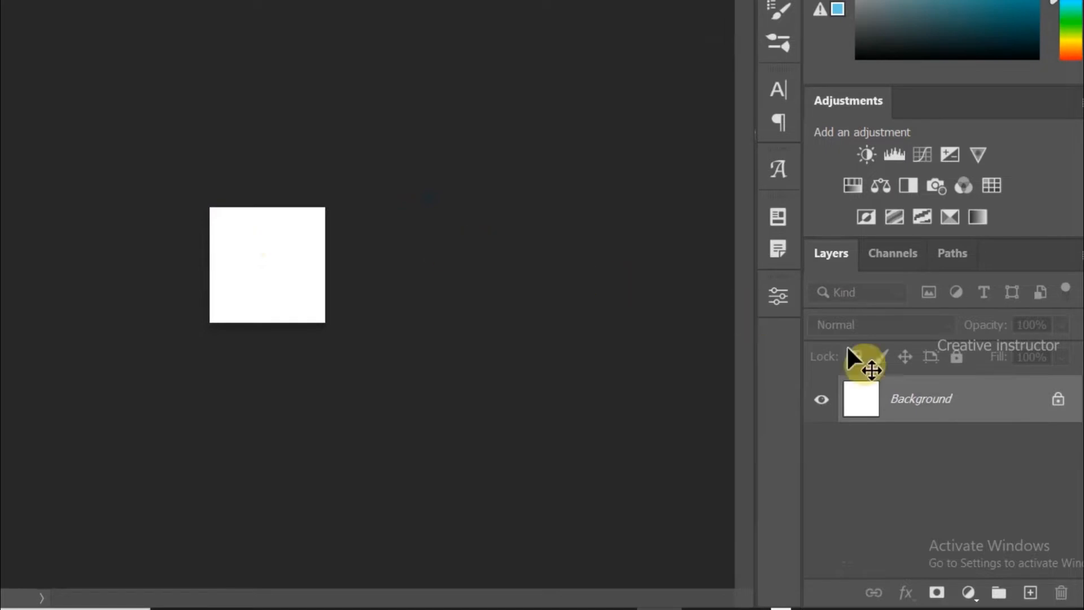
# Step: Add a new layer and marquee-select a thin horizontal strip across the full width at the canvas's middle
pyautogui.click(1032, 593)
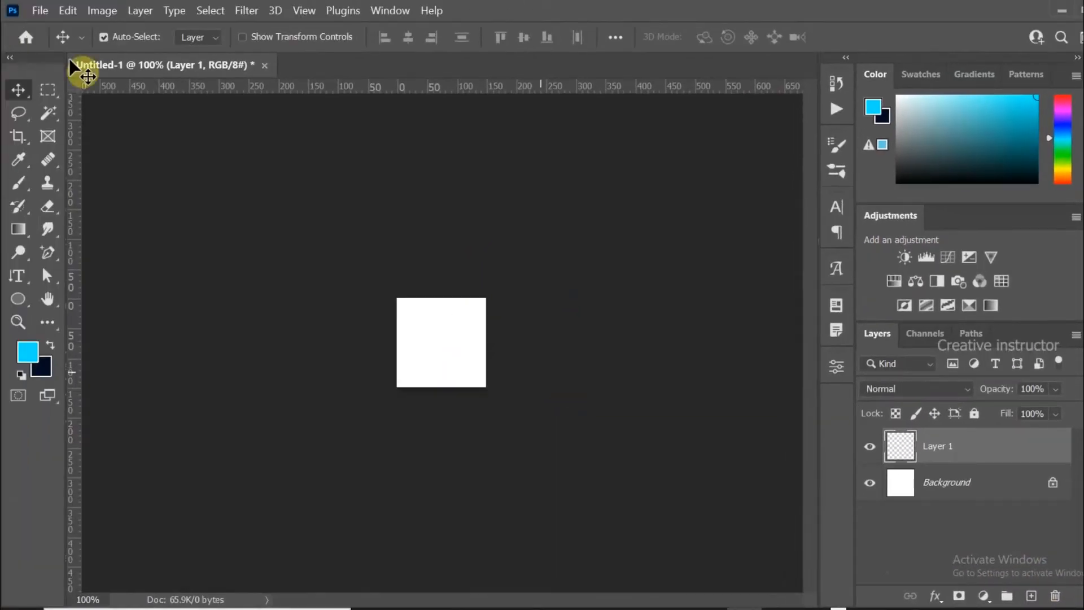
pyautogui.click(56, 96)
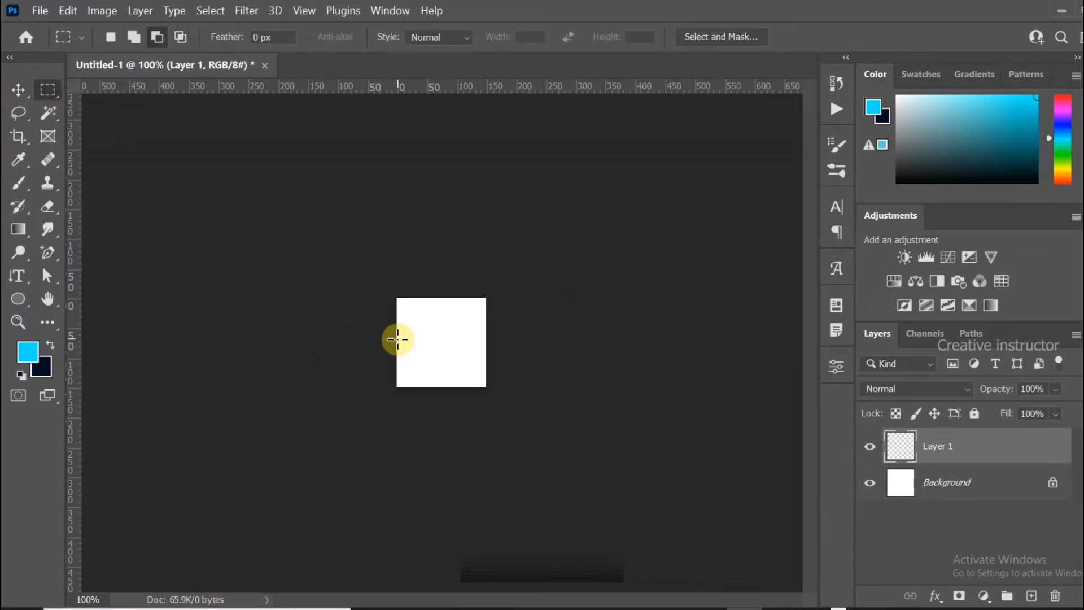
pyautogui.moveTo(399, 335); pyautogui.dragTo(484, 343)
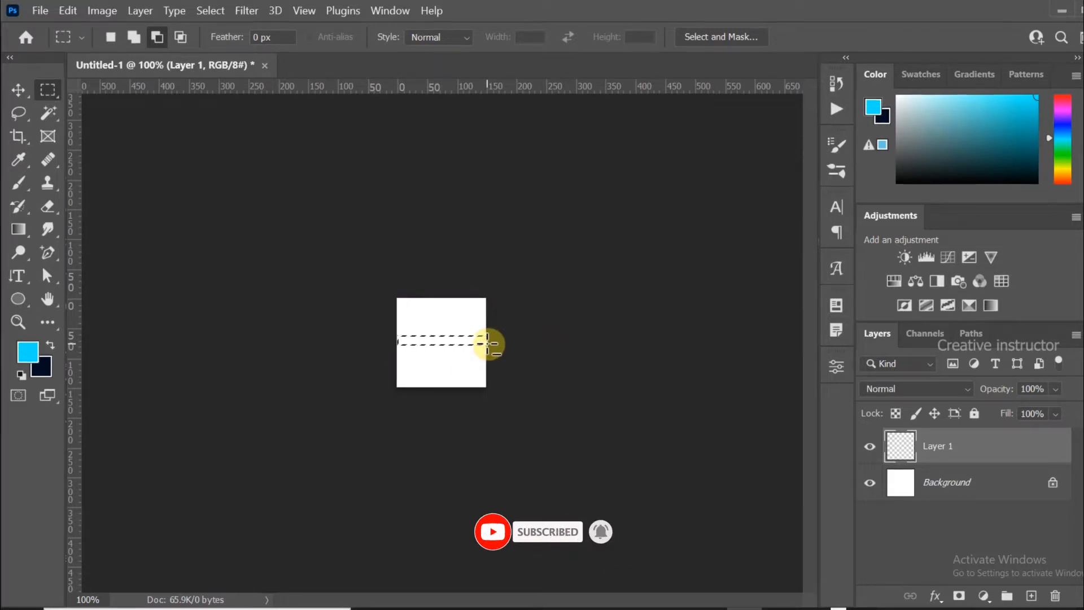
# Step: Fill the selected strip with the foreground color at 100% opacity and deselect it
pyautogui.click(68, 10)
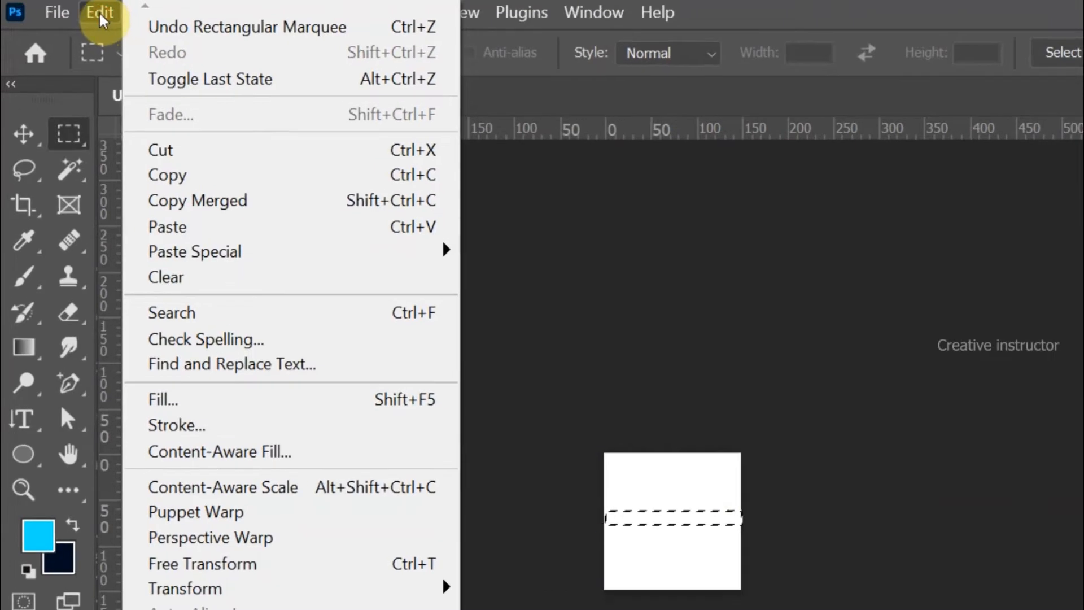
pyautogui.click(181, 398)
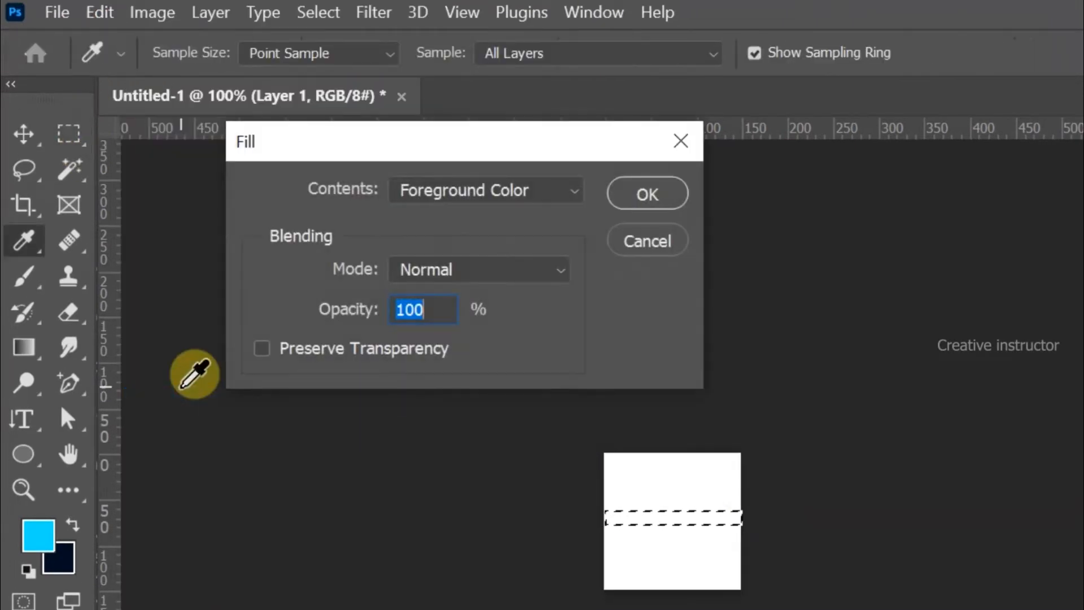
pyautogui.click(640, 188)
pyautogui.press('m')
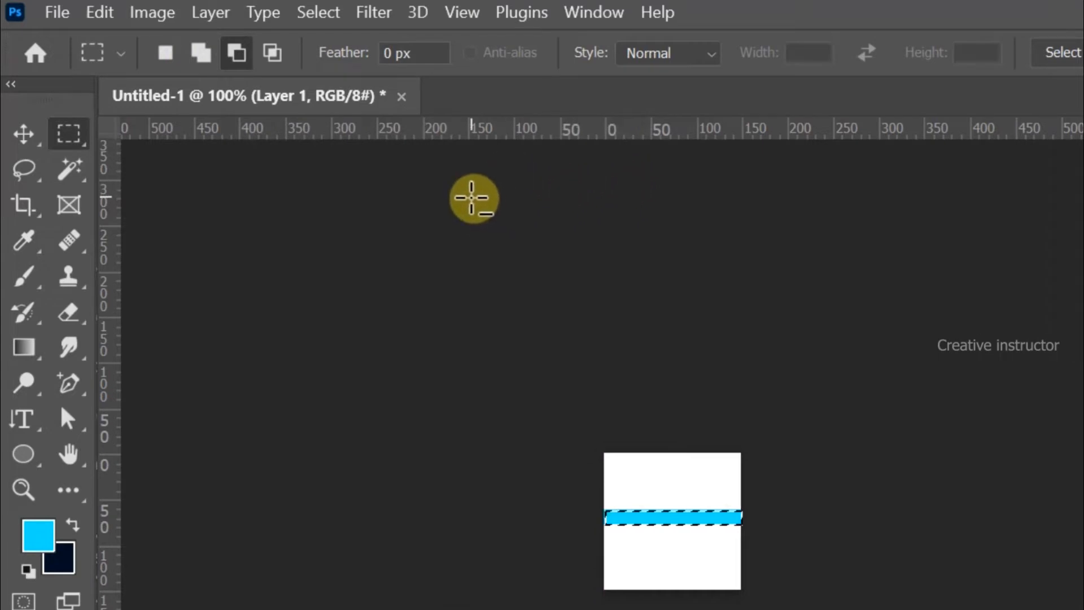
pyautogui.click(318, 13)
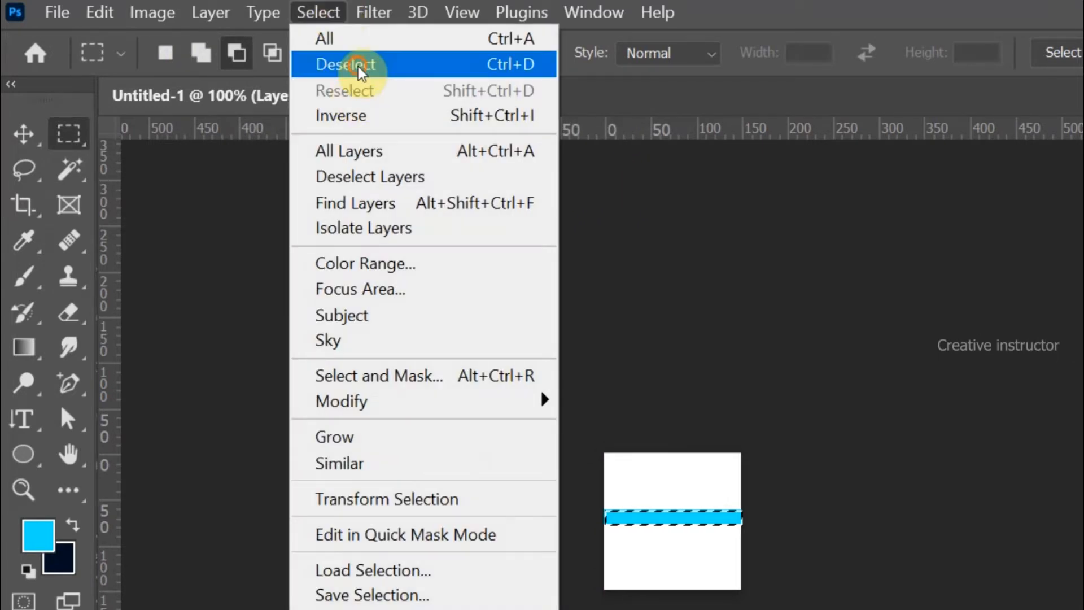
pyautogui.click(334, 63)
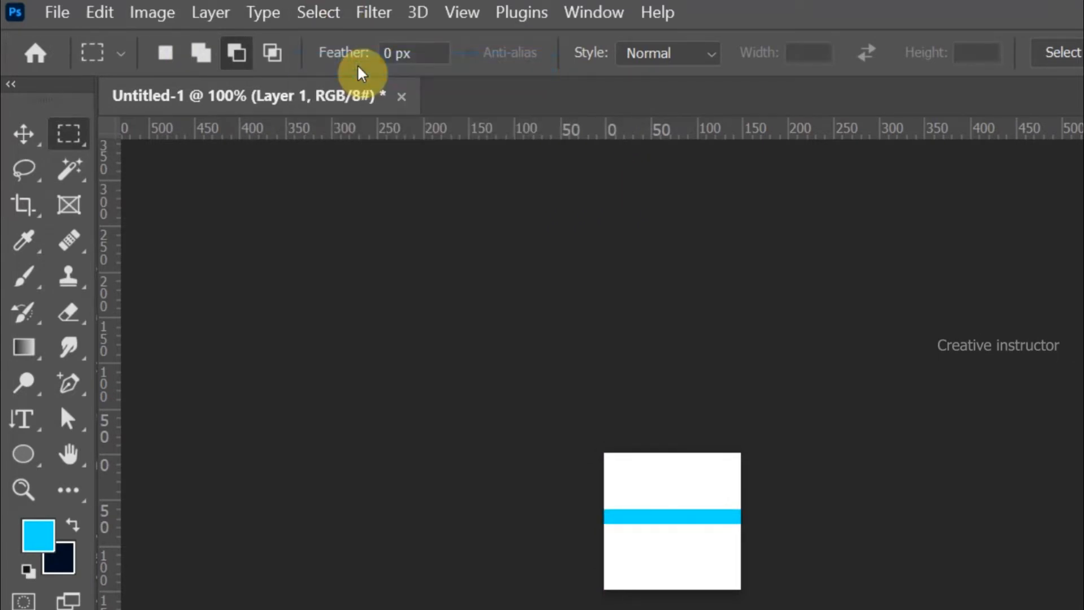
# Step: Center the strip horizontally and vertically against a selection of the whole canvas, and clear the selection
pyautogui.click(314, 11)
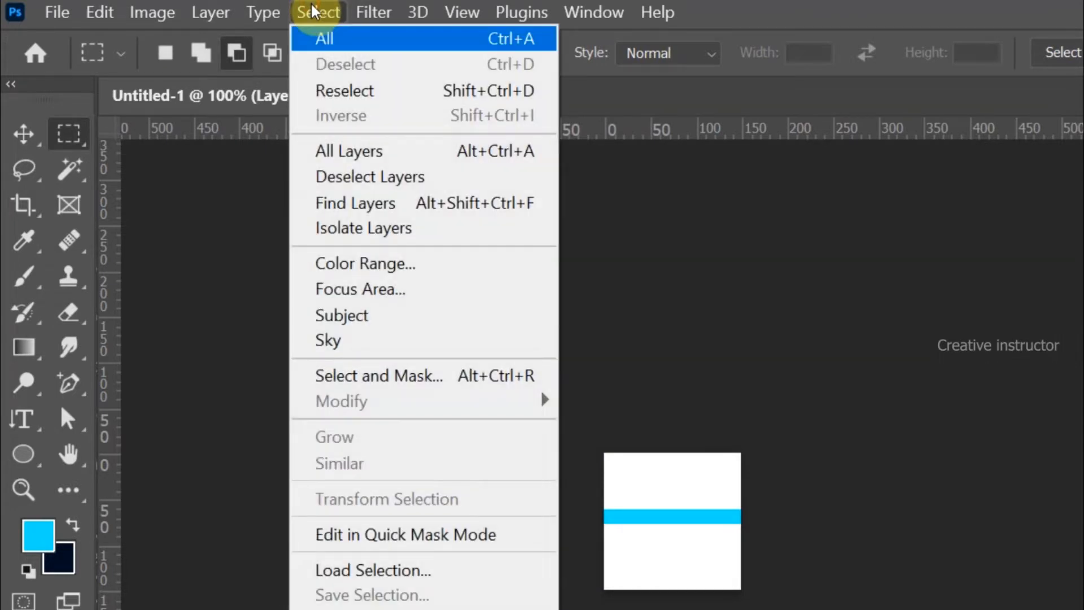
pyautogui.click(333, 37)
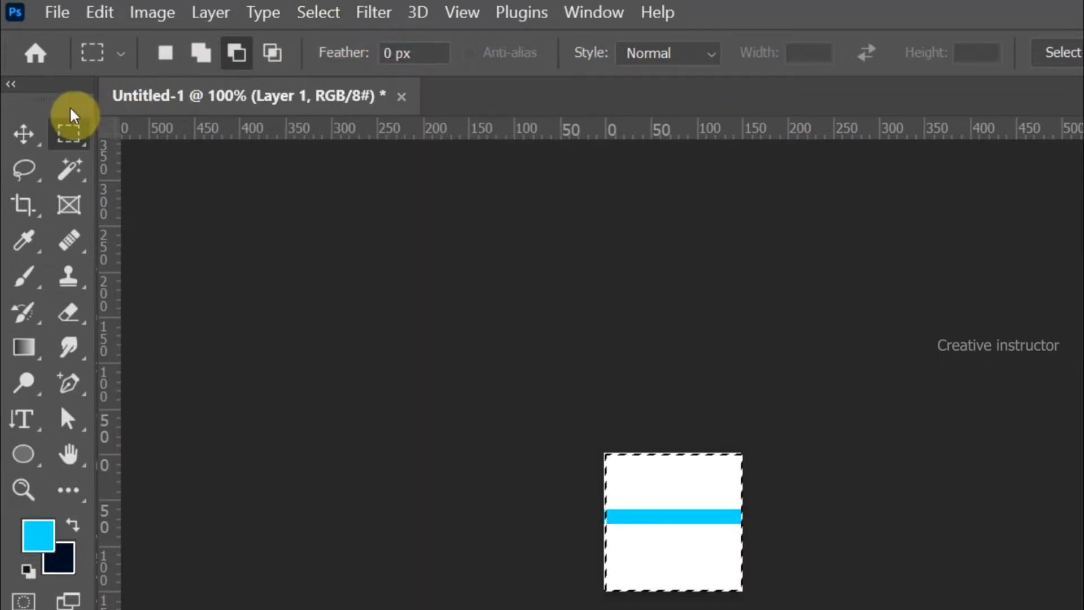
pyautogui.click(34, 134)
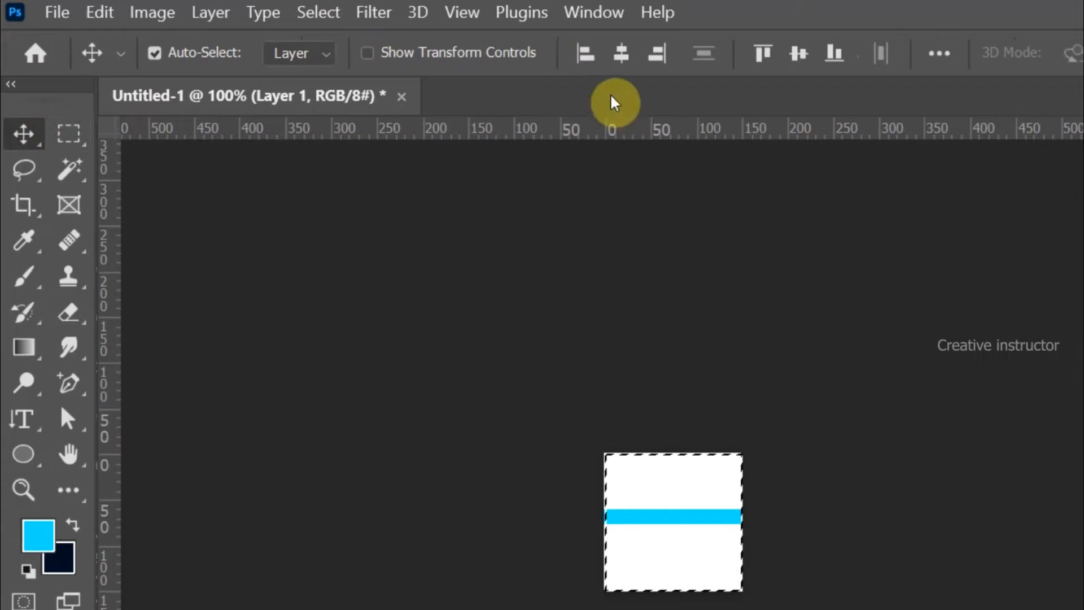
pyautogui.click(629, 66)
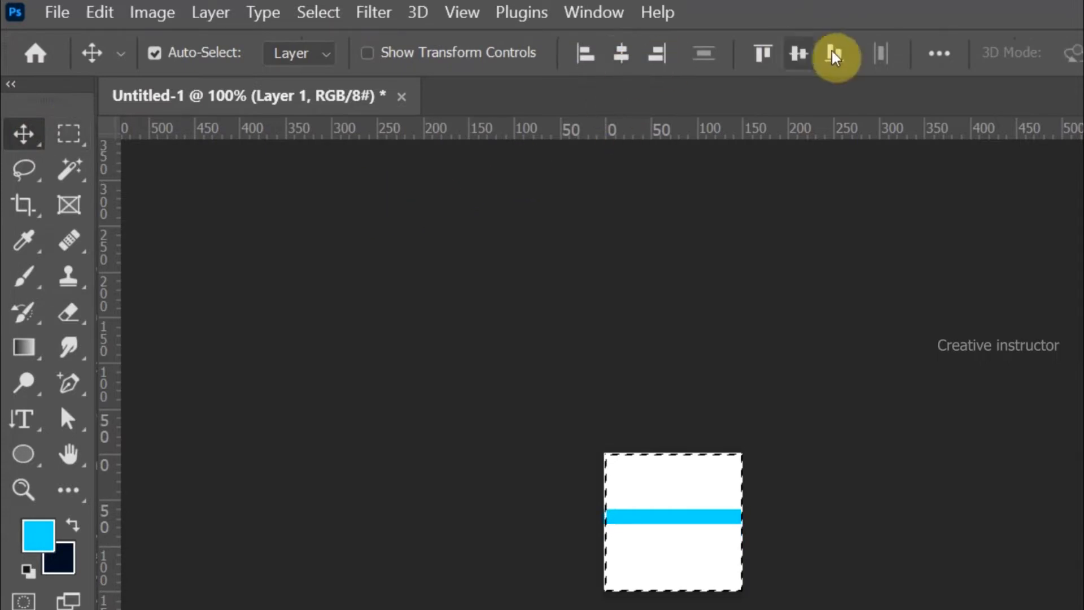
pyautogui.click(793, 56)
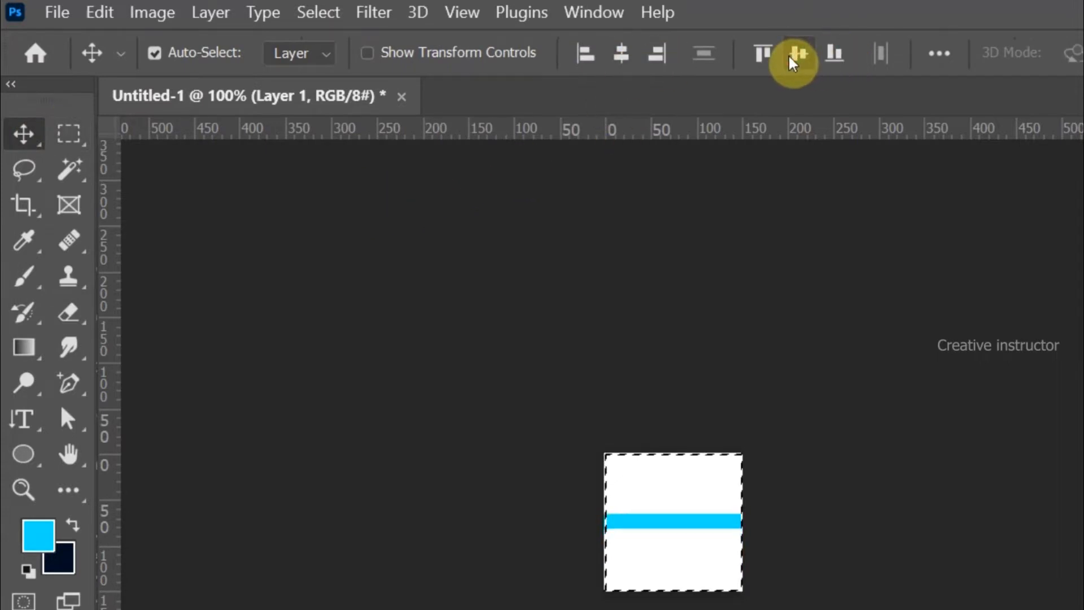
pyautogui.click(306, 21)
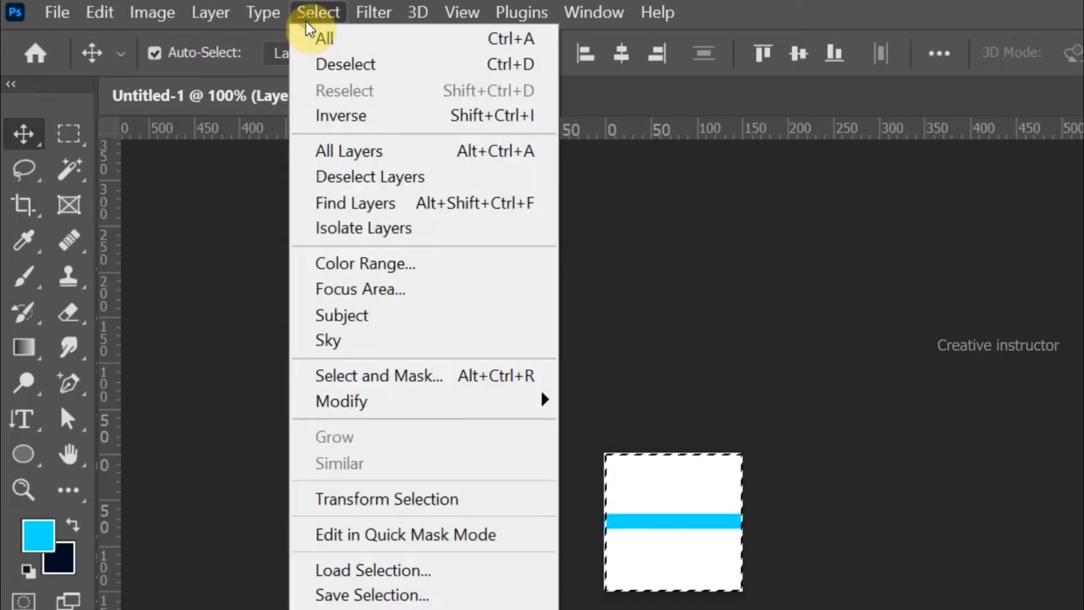
pyautogui.click(316, 65)
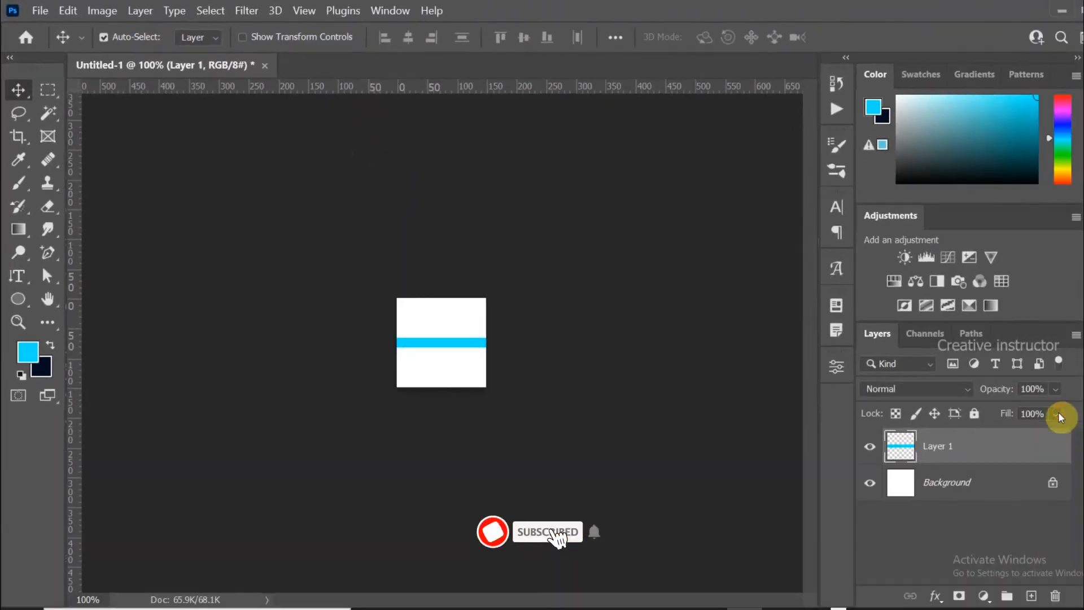
# Step: Set the fill of the strip's layer to 0%
pyautogui.click(1057, 415)
pyautogui.moveTo(1075, 435); pyautogui.dragTo(985, 439)
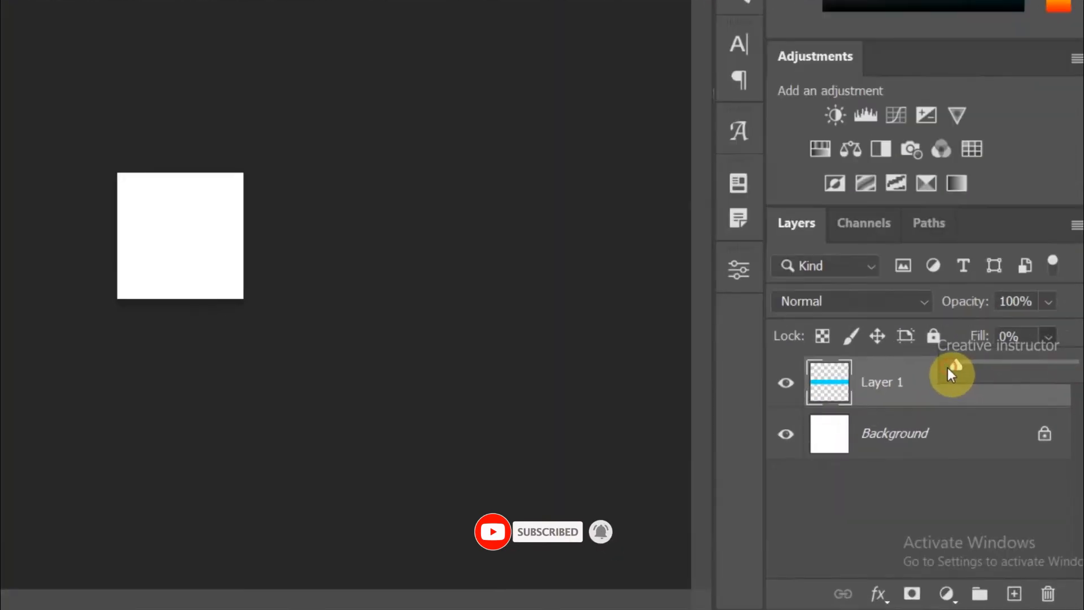
pyautogui.click(918, 395)
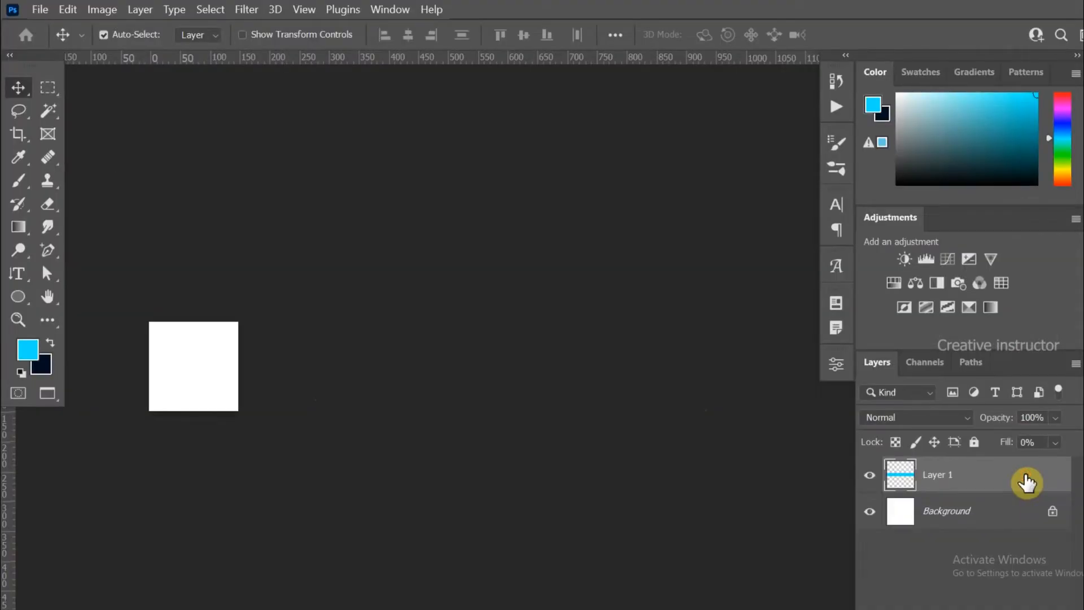
# Step: Add a Gradient Overlay to the strip's layer using the Basics preset Foreground to Transparent
pyautogui.doubleClick(1027, 482)
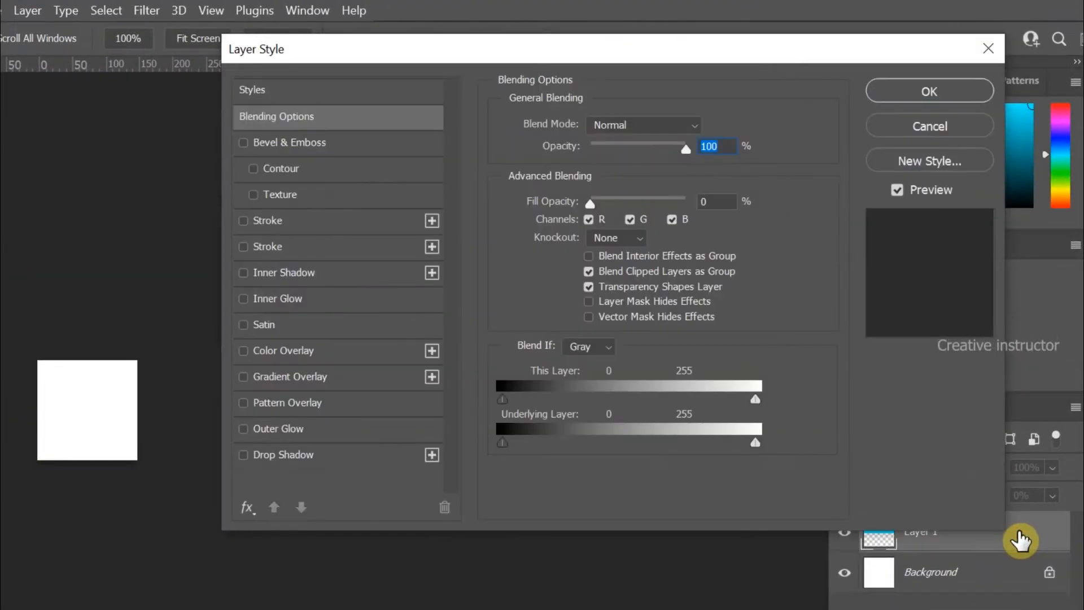
pyautogui.moveTo(416, 49); pyautogui.dragTo(405, 25)
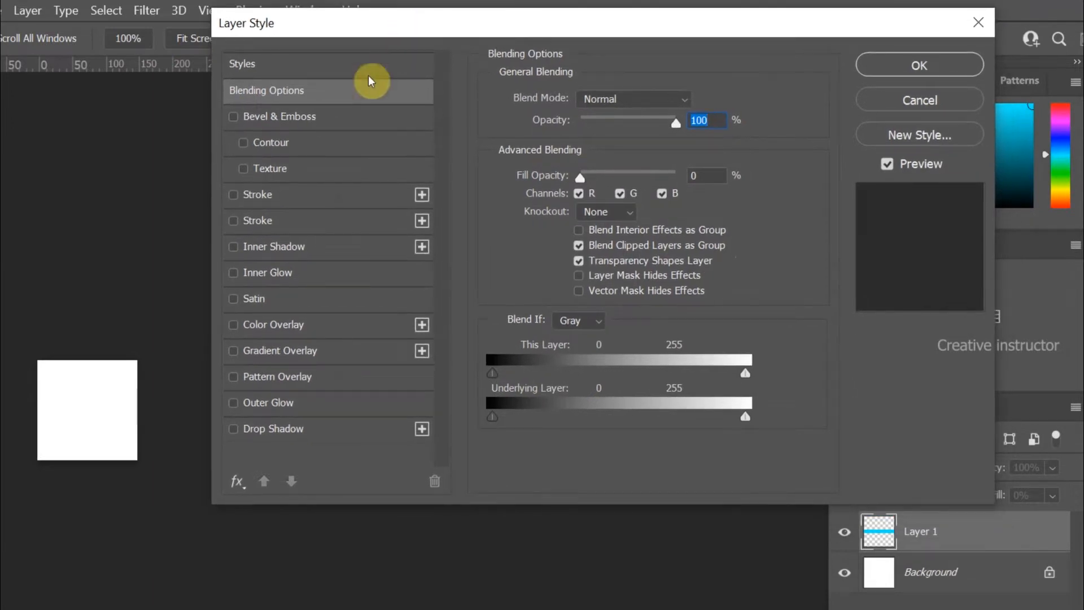
pyautogui.click(286, 357)
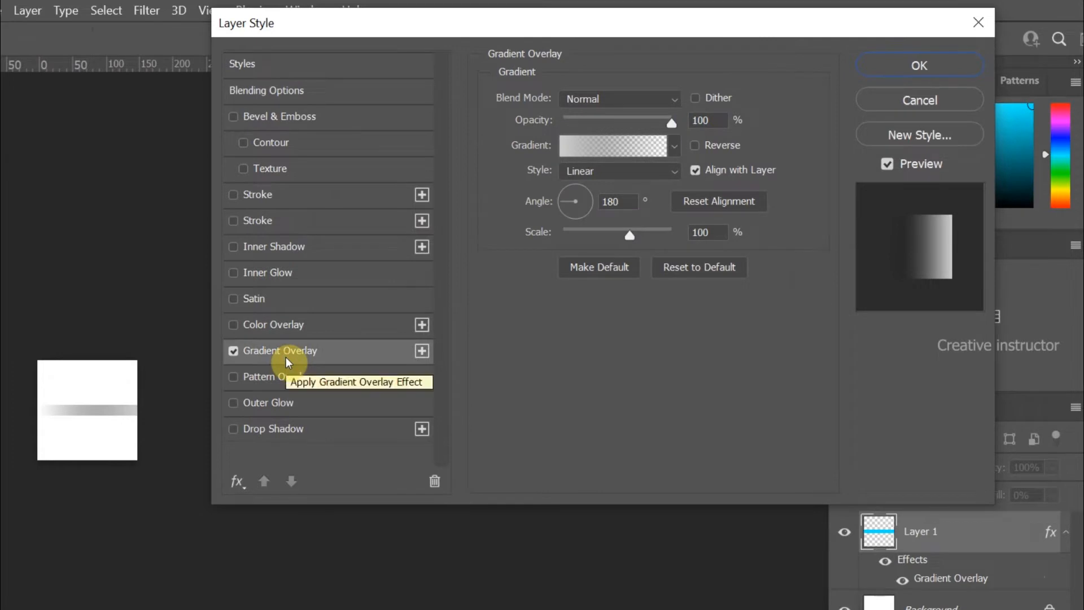
pyautogui.click(587, 147)
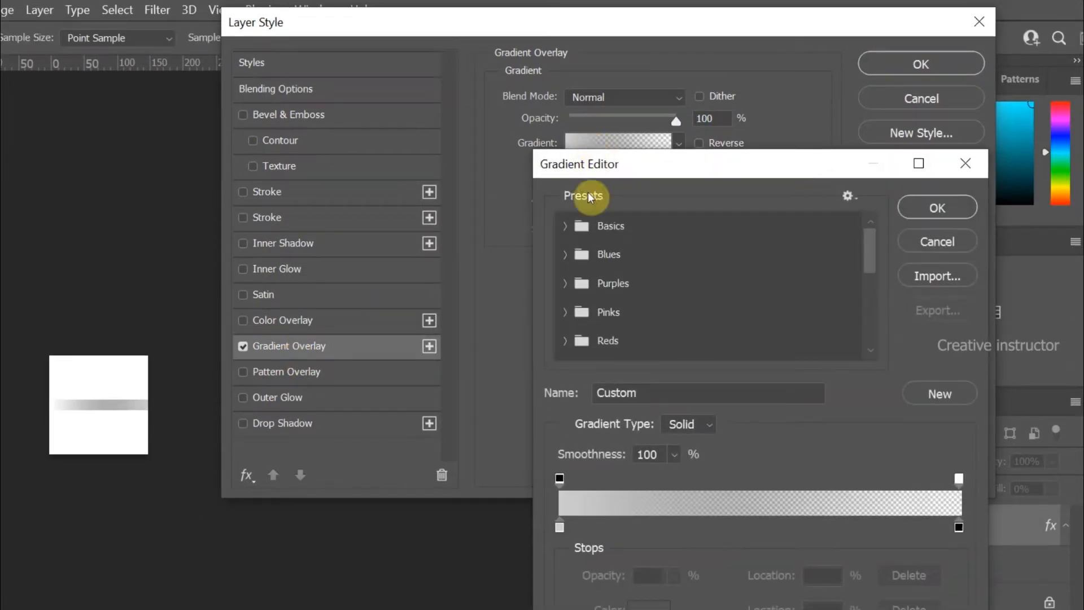
pyautogui.click(564, 226)
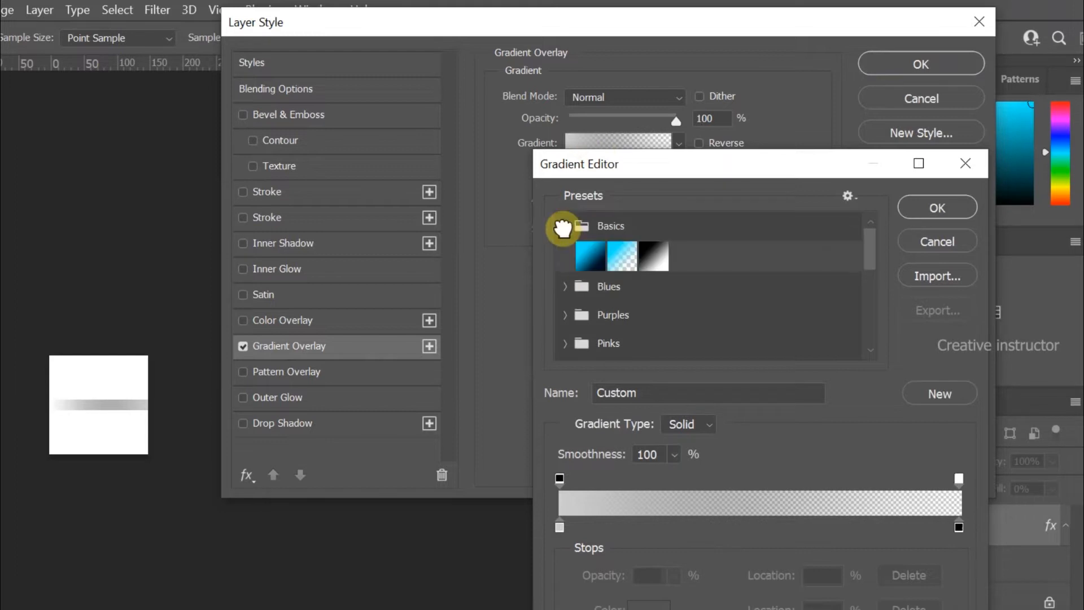
pyautogui.click(620, 263)
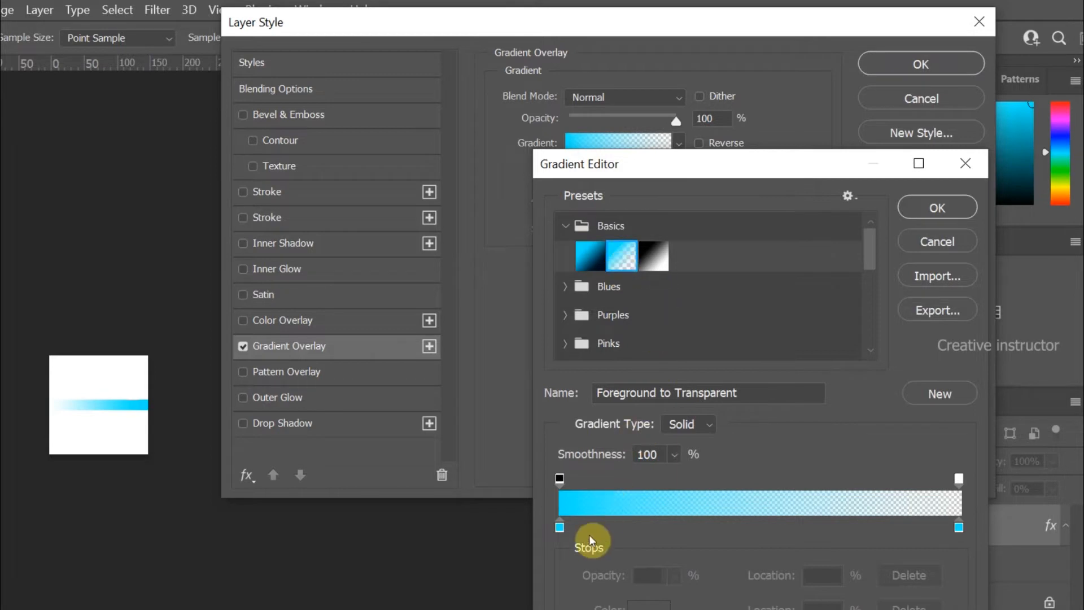
# Step: Set the gradient's start color stop to grey ababab
pyautogui.click(559, 528)
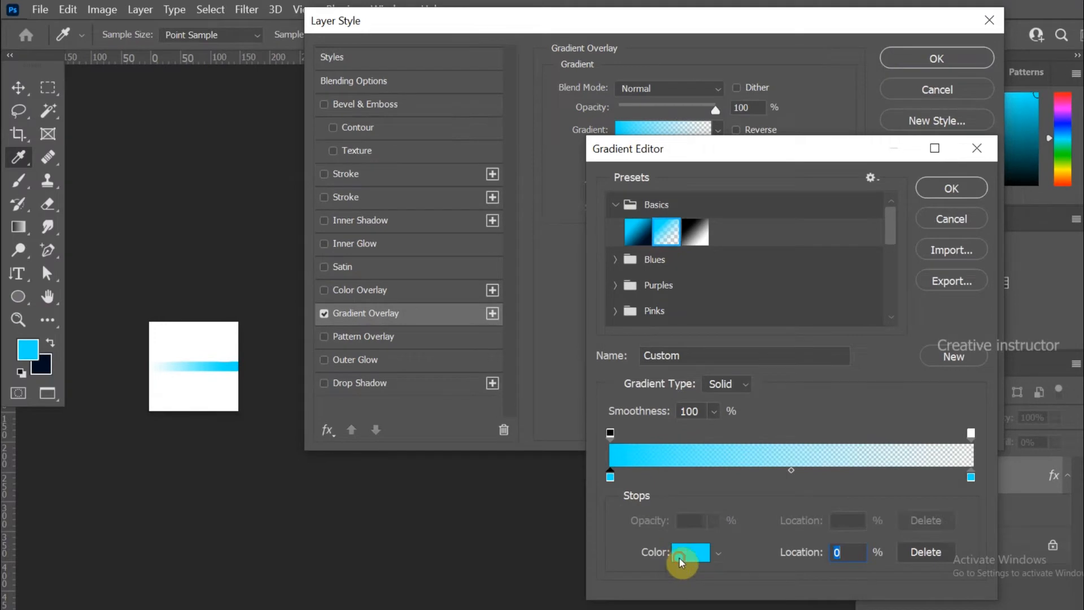
pyautogui.click(680, 559)
pyautogui.click(661, 370)
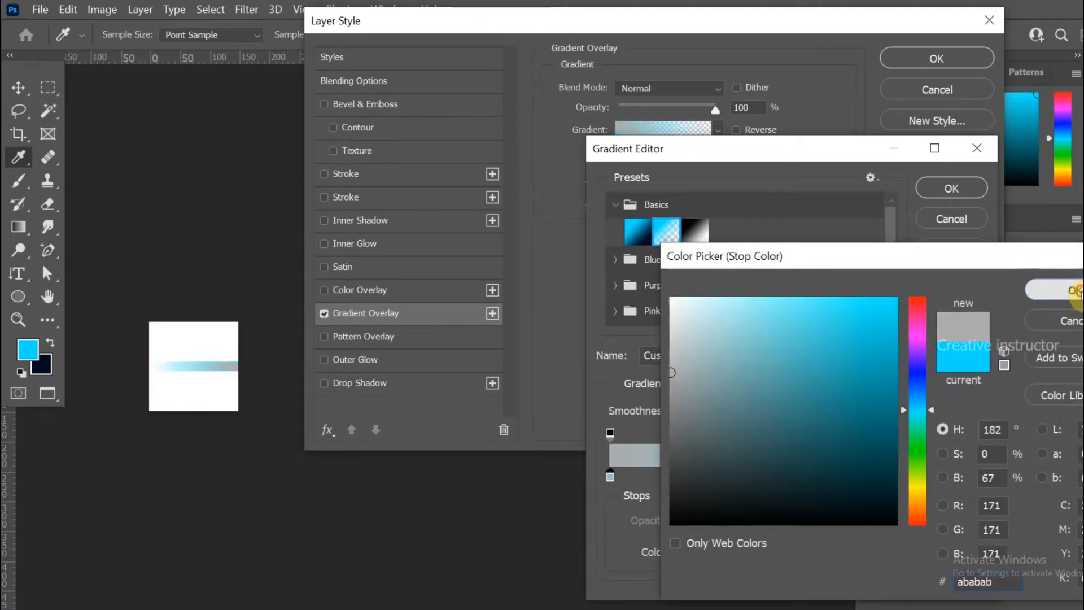
pyautogui.click(1075, 289)
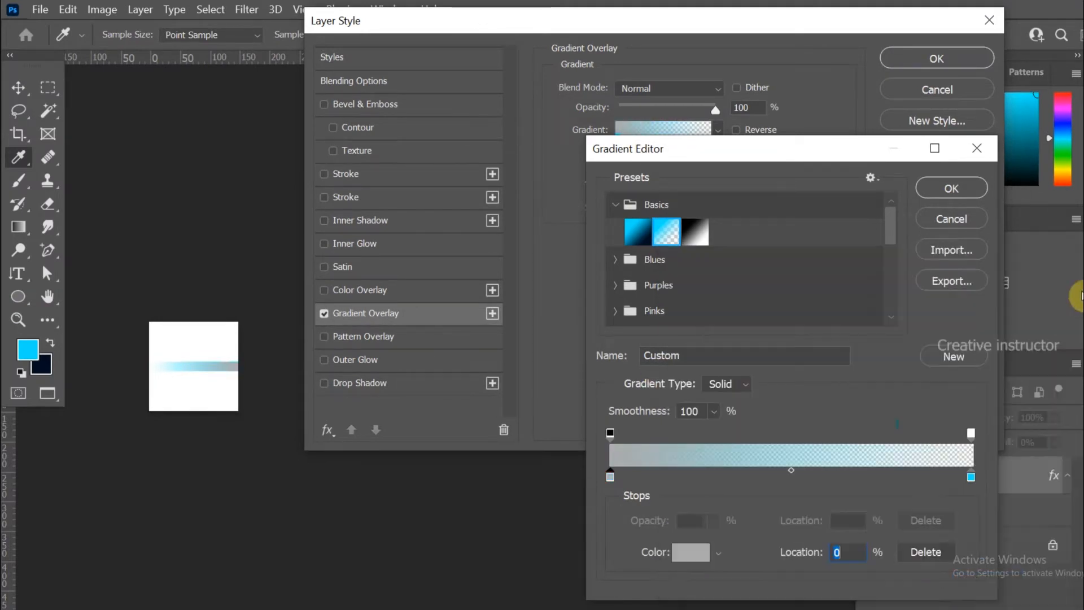
# Step: Set the gradient's end color stop to black 000000 and apply the Gradient Overlay to the strip's layer
pyautogui.click(971, 477)
pyautogui.click(692, 553)
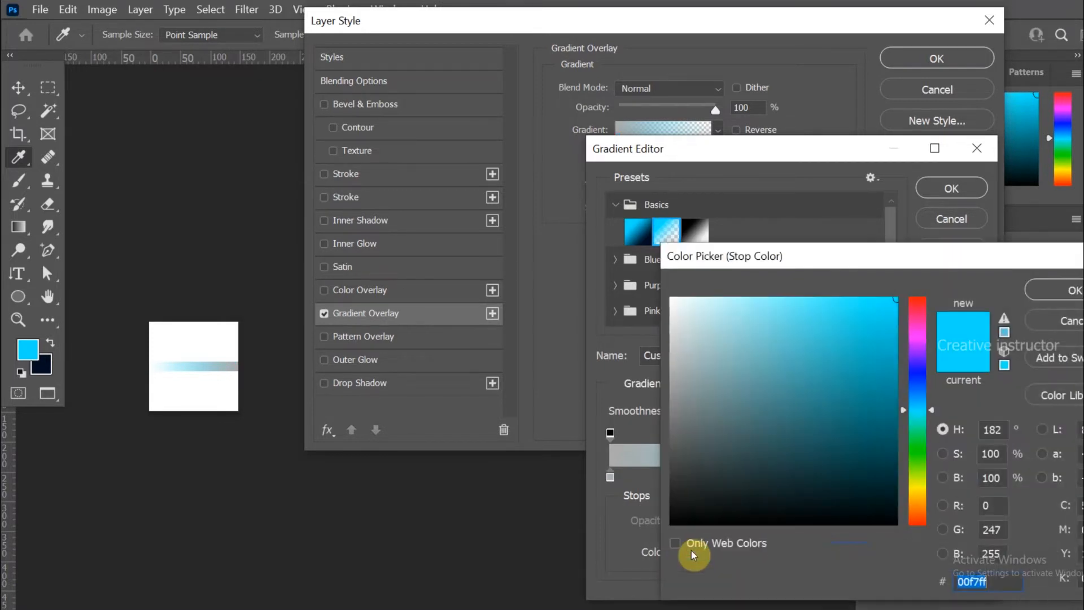
pyautogui.moveTo(702, 476); pyautogui.dragTo(649, 537)
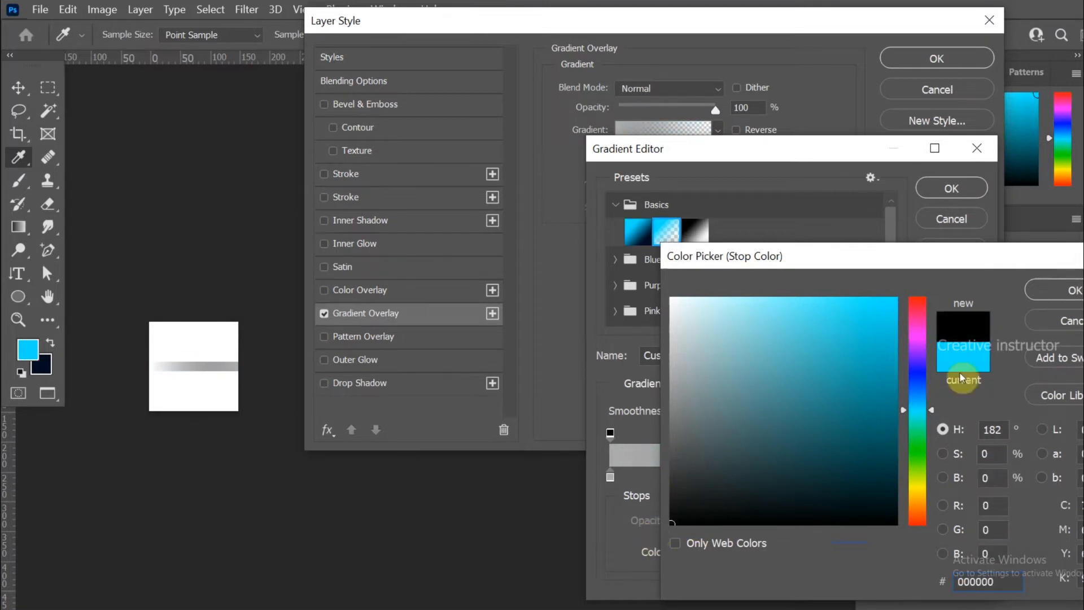
pyautogui.click(1052, 291)
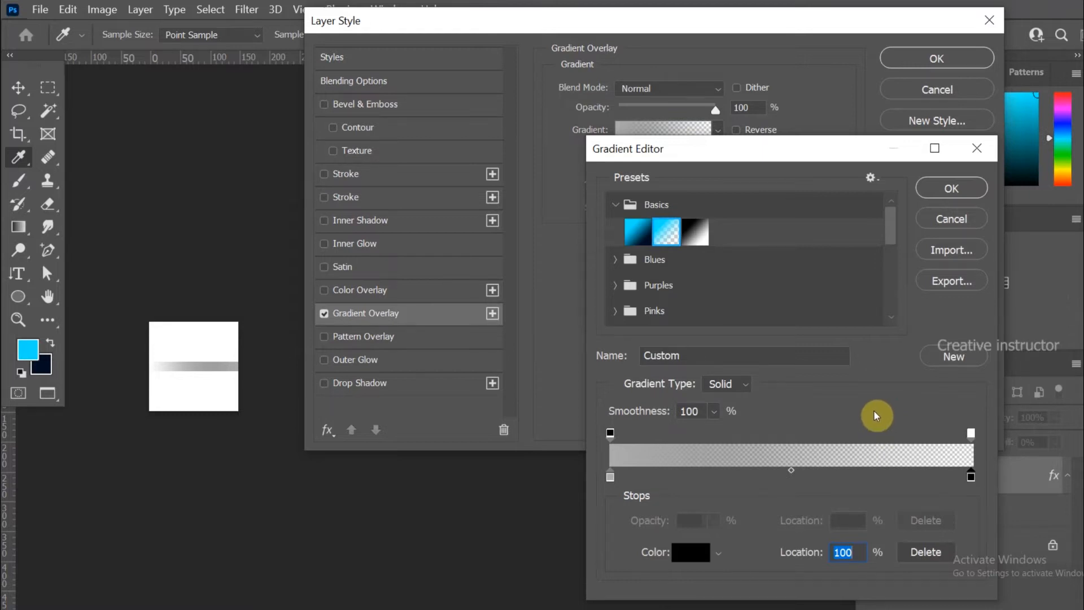
pyautogui.click(925, 189)
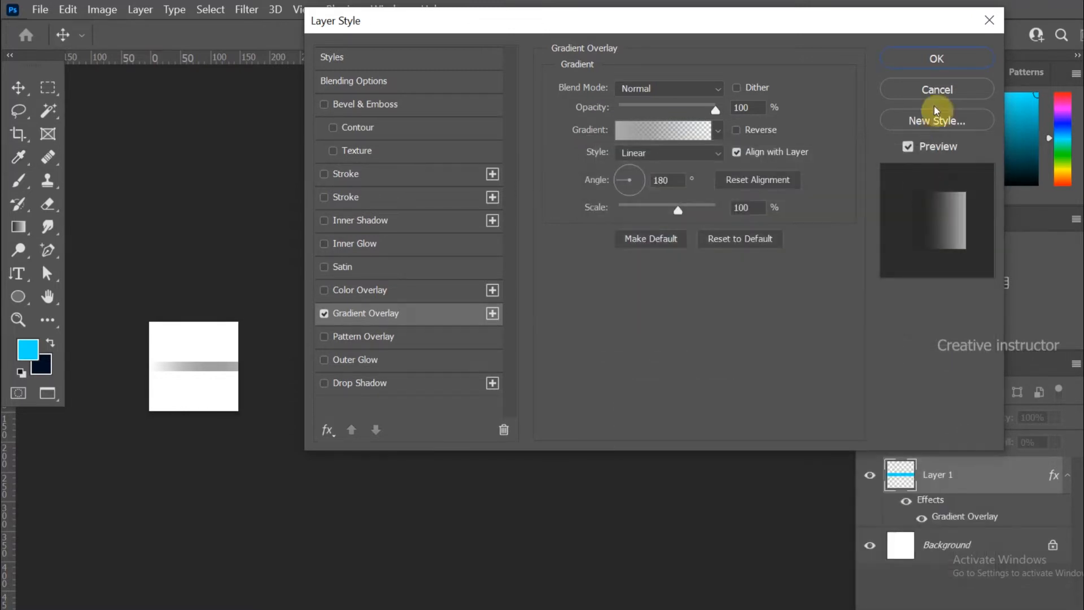
pyautogui.click(935, 57)
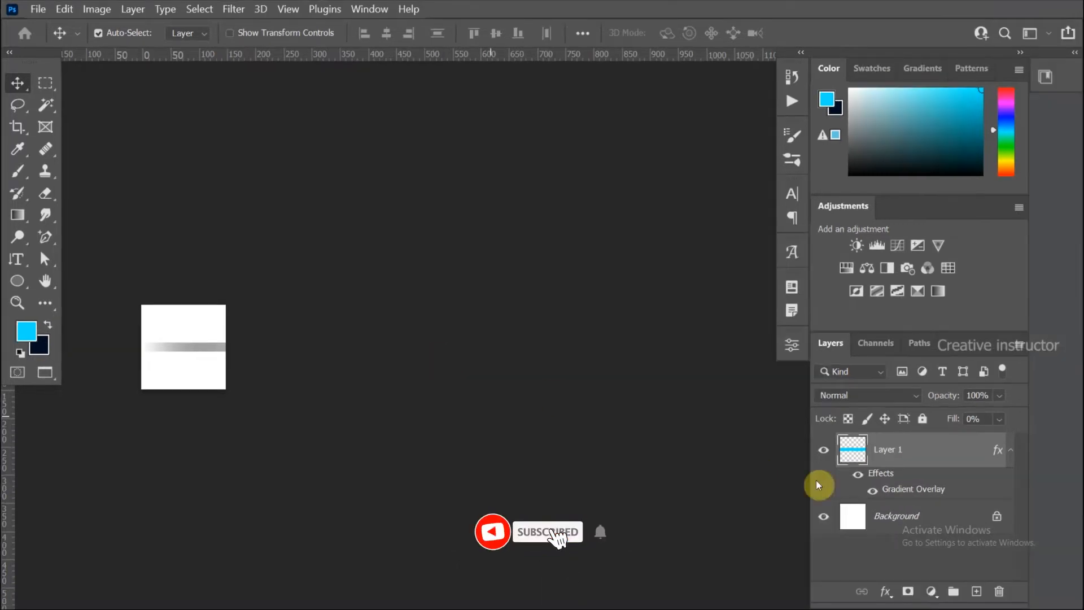
# Step: Convert the strip's layer to a smart object and bend it into a ring with the Polar Coordinates filter, Rectangular to Polar
pyautogui.rightClick(908, 455)
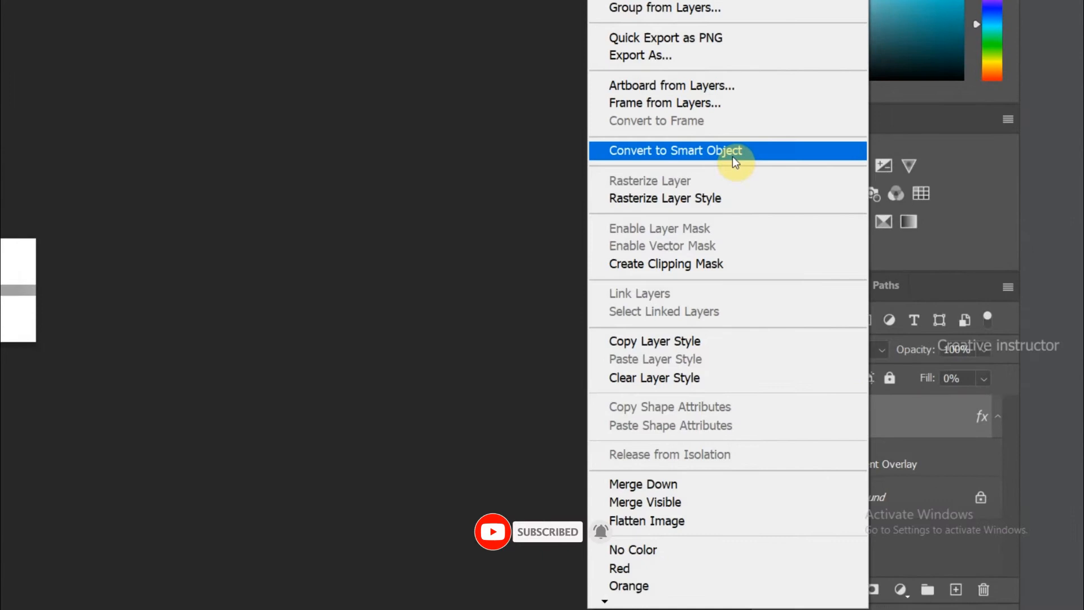
pyautogui.click(790, 233)
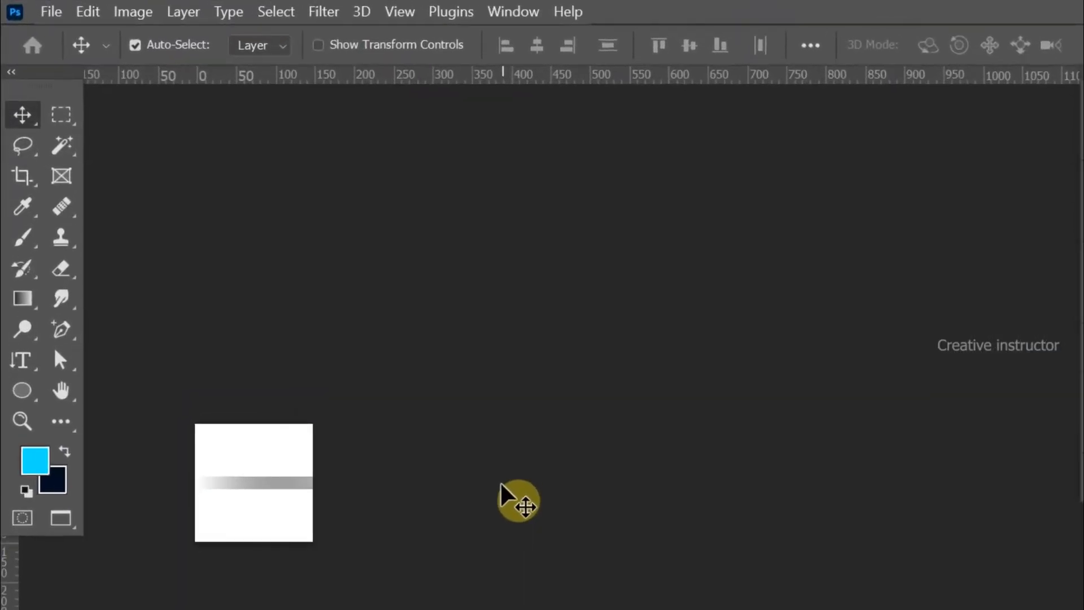
pyautogui.click(312, 11)
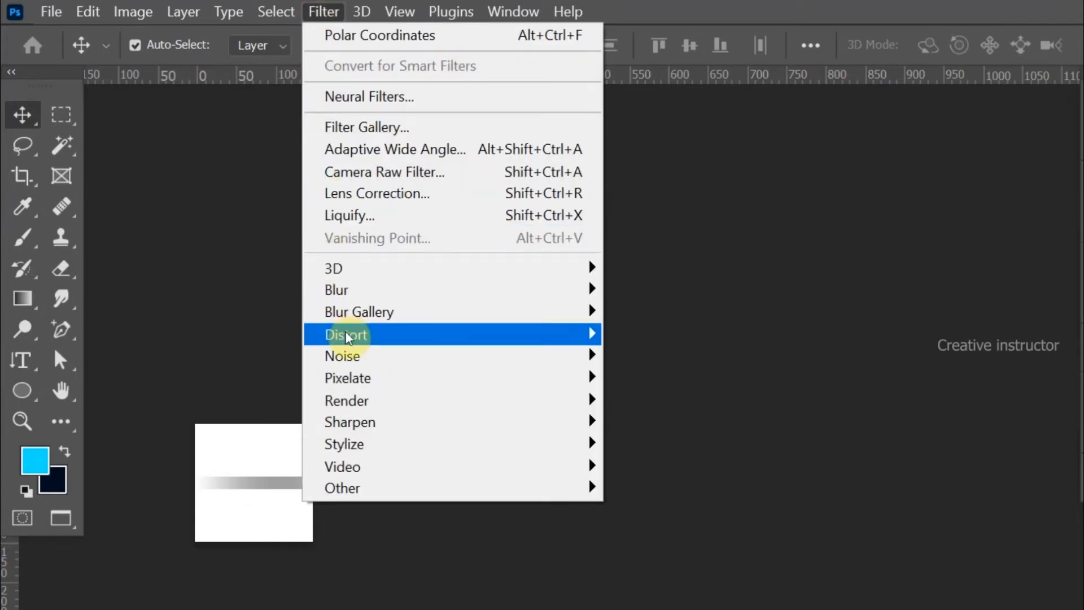
pyautogui.moveTo(346, 334)
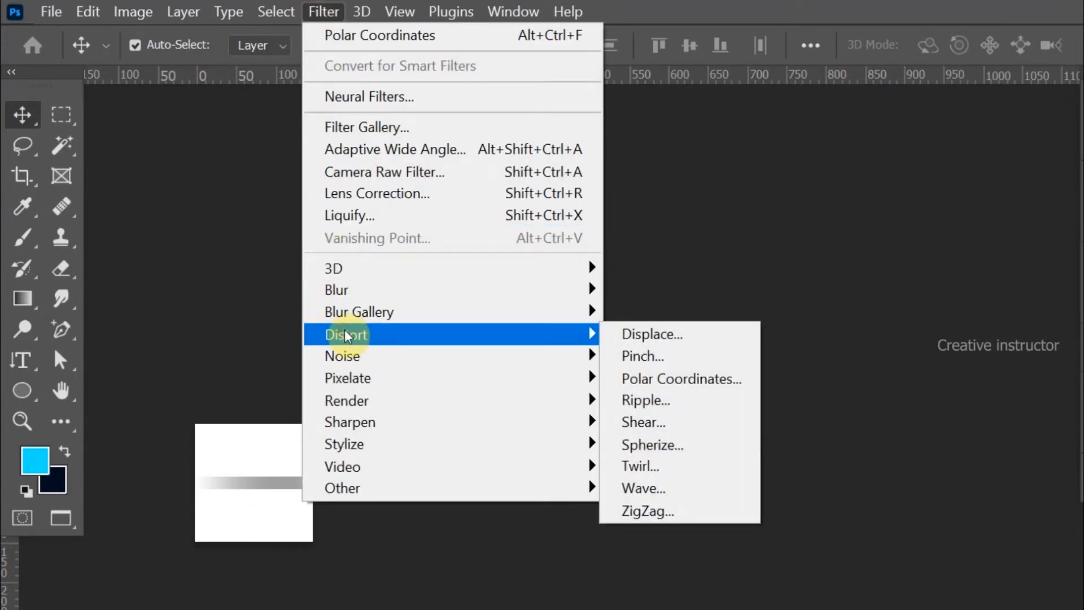
pyautogui.click(684, 379)
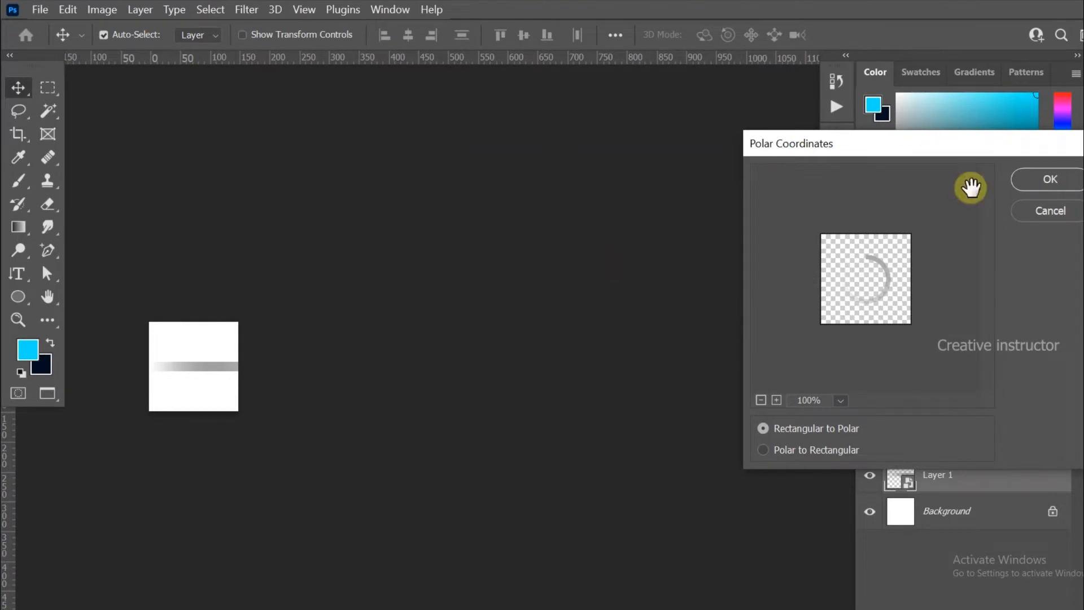
pyautogui.click(1046, 181)
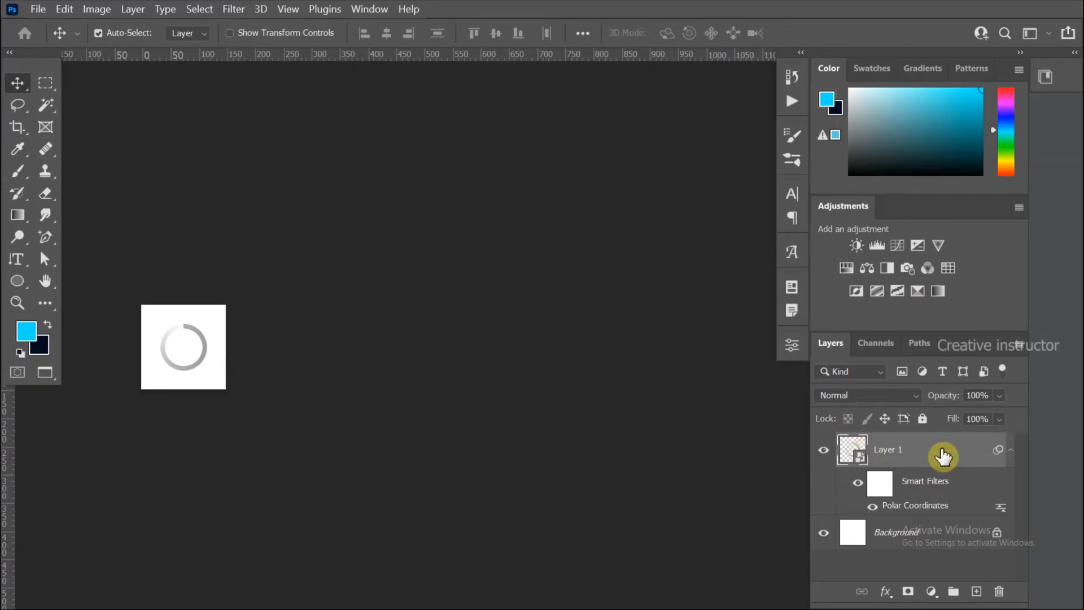
# Step: Rasterize the ring's smart object layer
pyautogui.rightClick(942, 452)
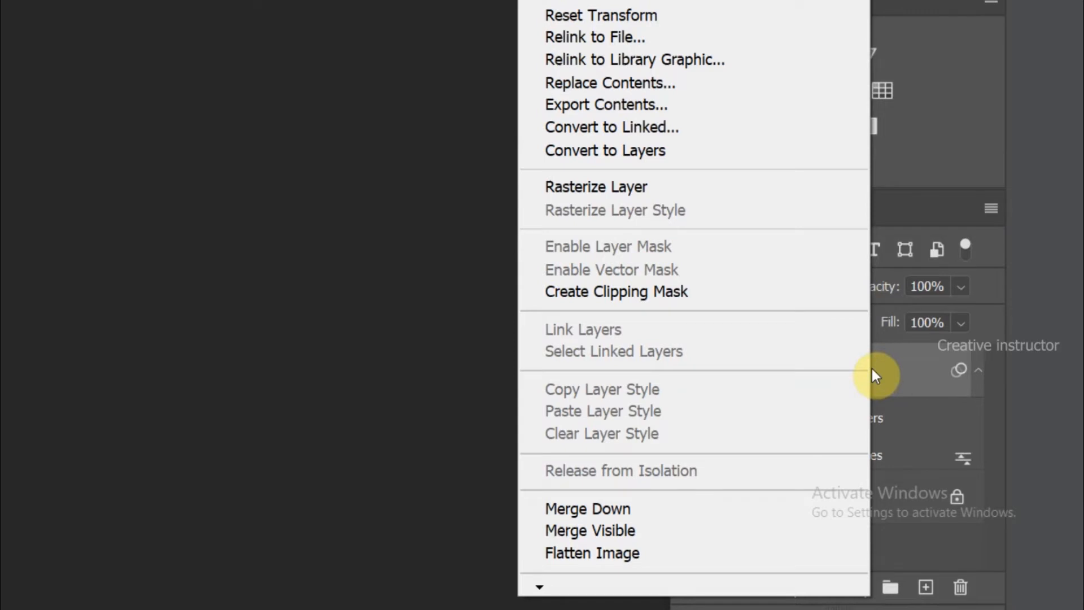
pyautogui.click(620, 188)
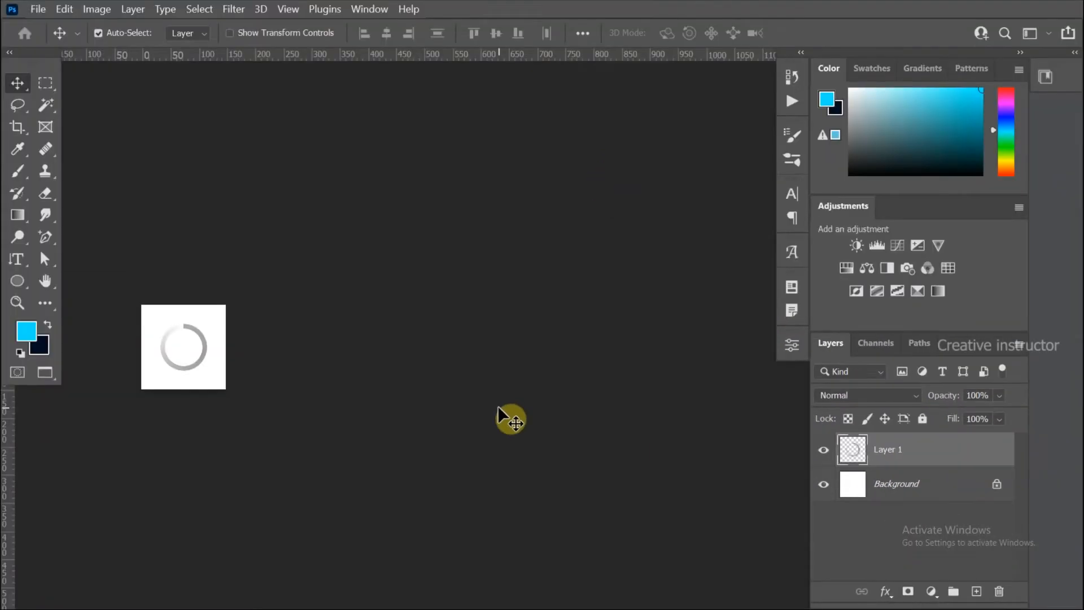
pyautogui.click(287, 197)
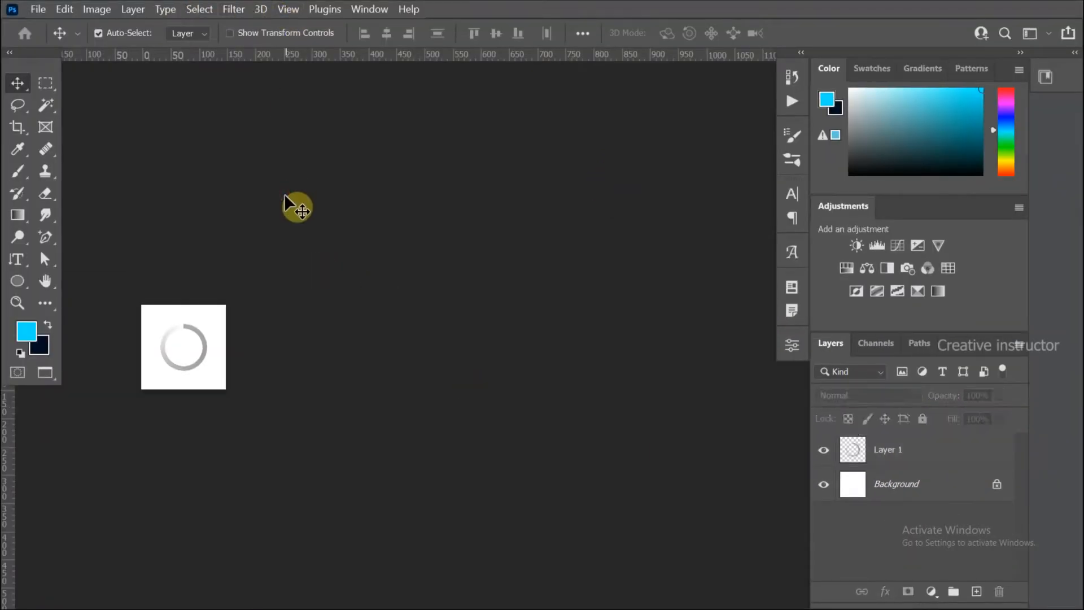
# Step: Select the whole canvas and copy the ring to the clipboard
pyautogui.click(197, 9)
pyautogui.click(198, 31)
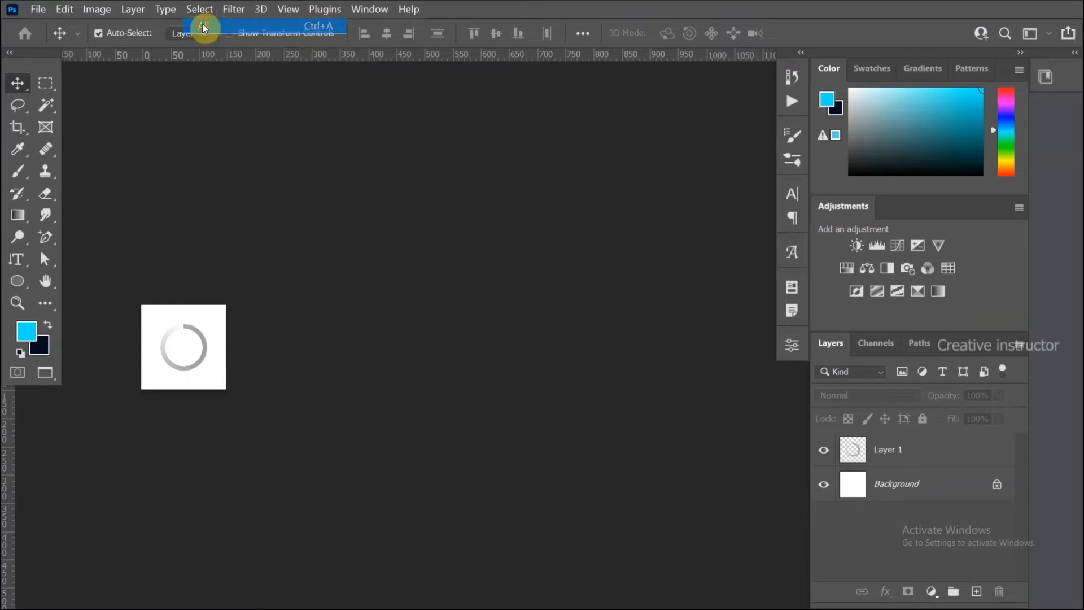
pyautogui.click(85, 11)
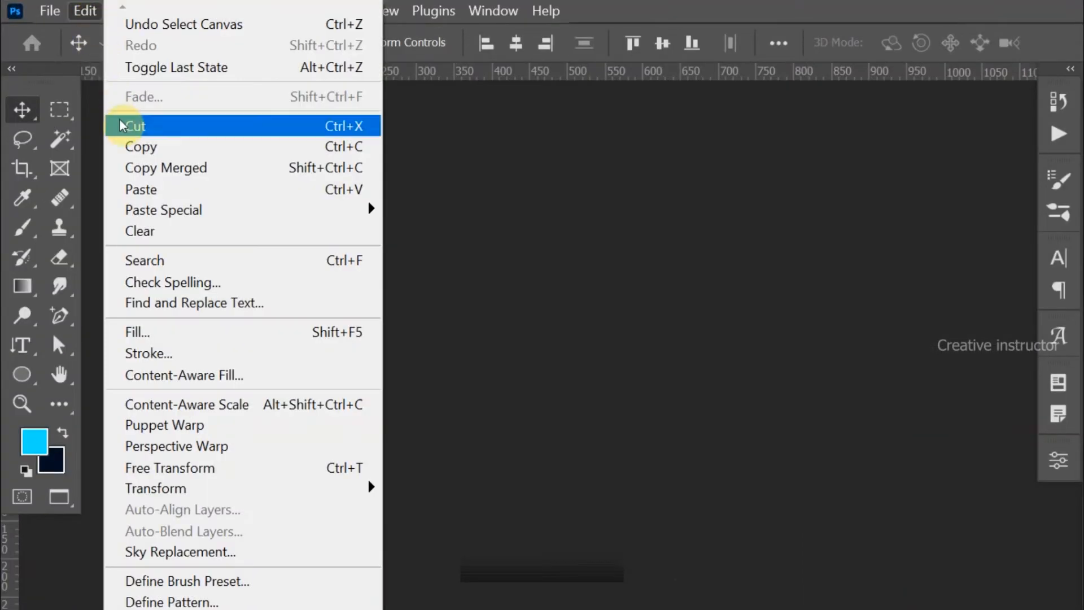
pyautogui.click(148, 152)
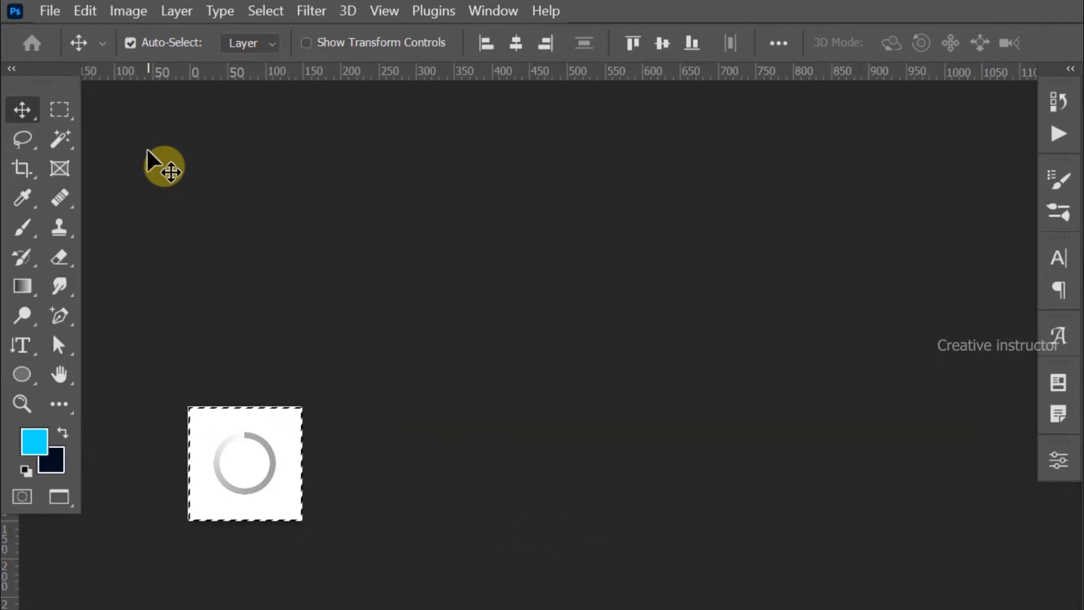
# Step: Create a new 83 x 83 px, 72 ppi document from the Clipboard preset and paste the ring into it
pyautogui.click(49, 12)
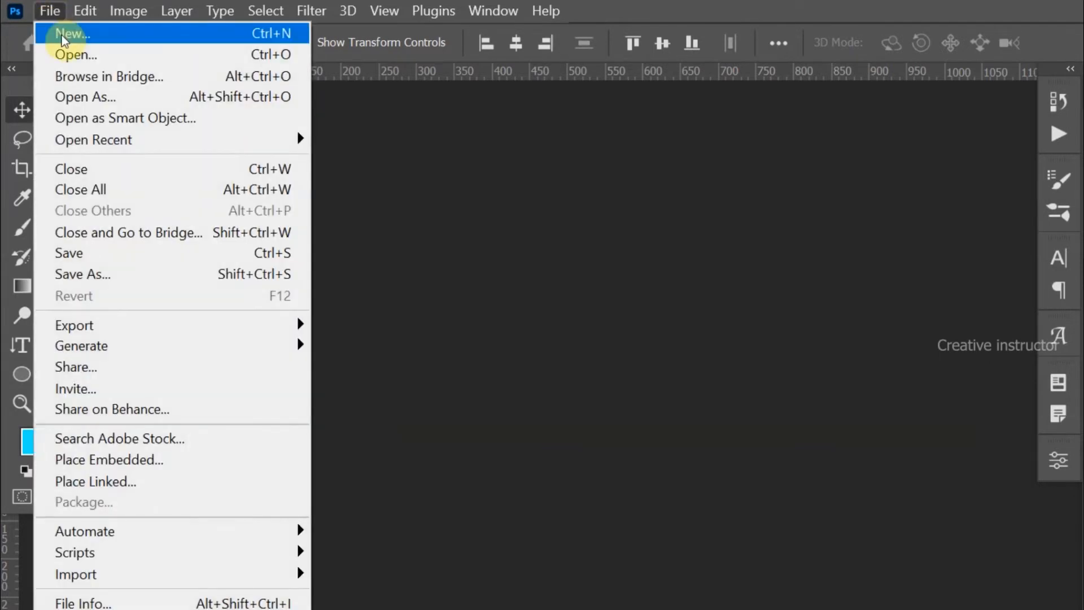
pyautogui.click(57, 33)
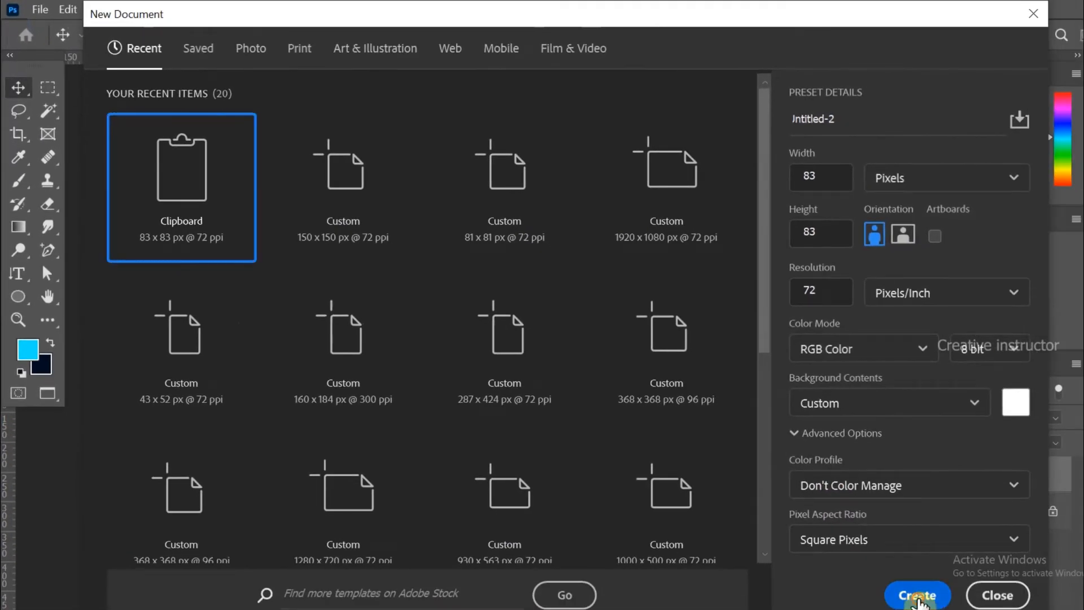
pyautogui.click(918, 597)
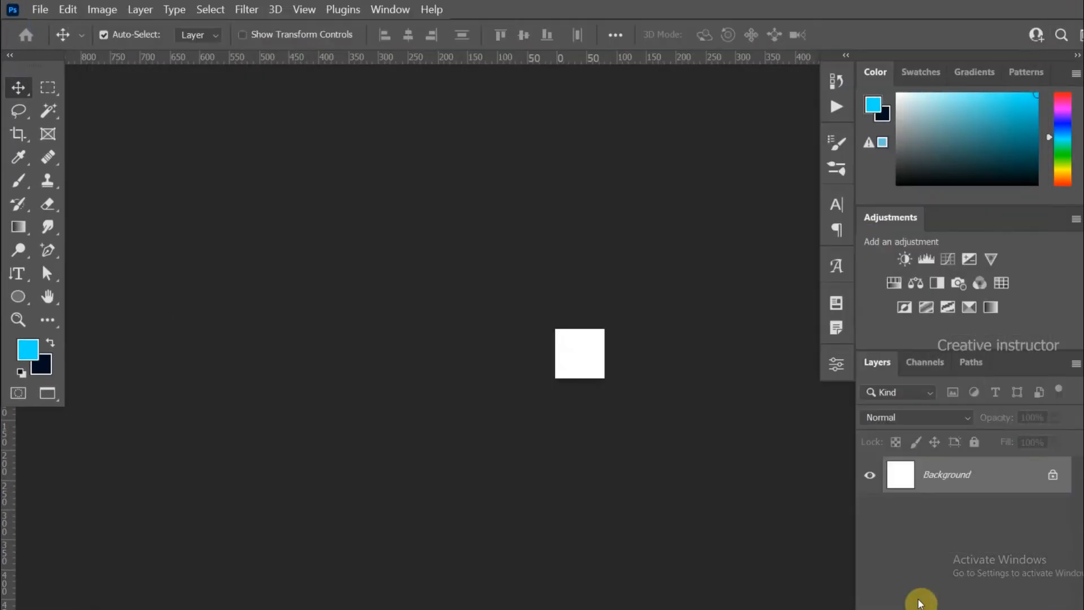
pyautogui.click(69, 10)
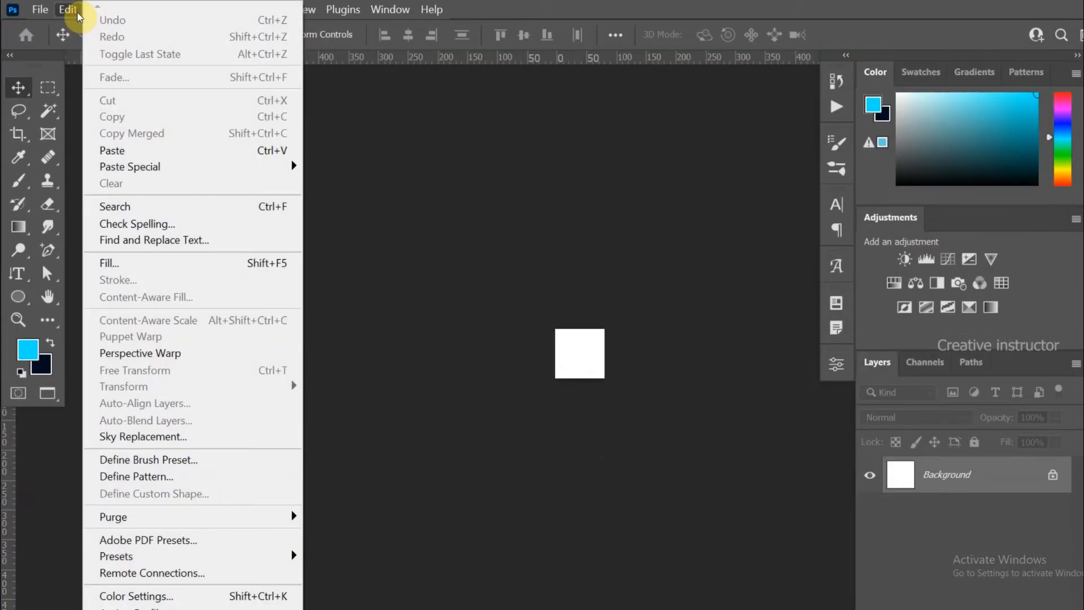
pyautogui.click(110, 150)
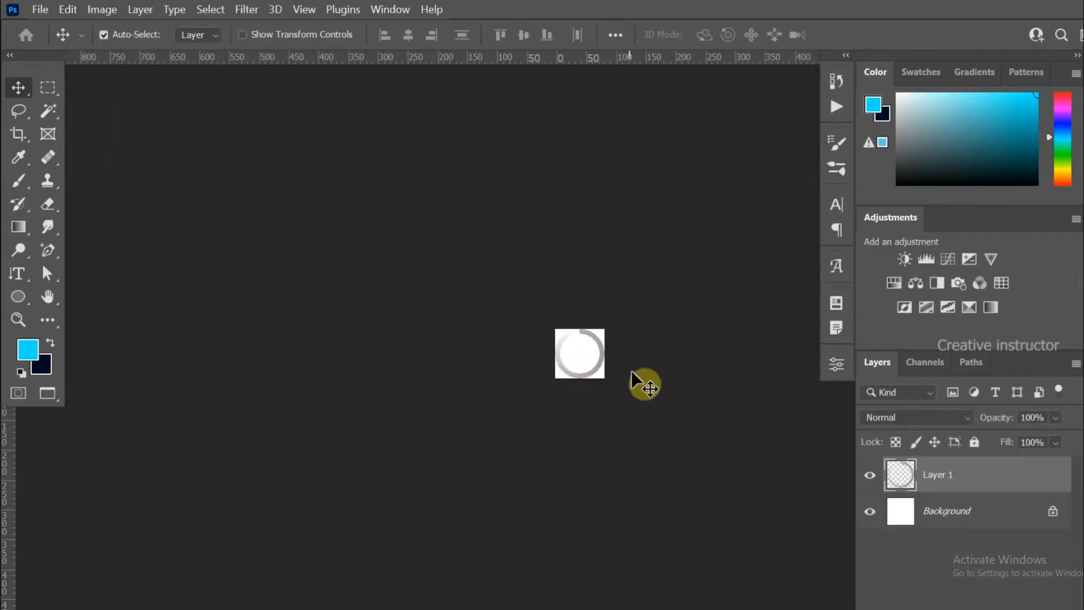
pyautogui.moveTo(634, 380); pyautogui.dragTo(445, 336)
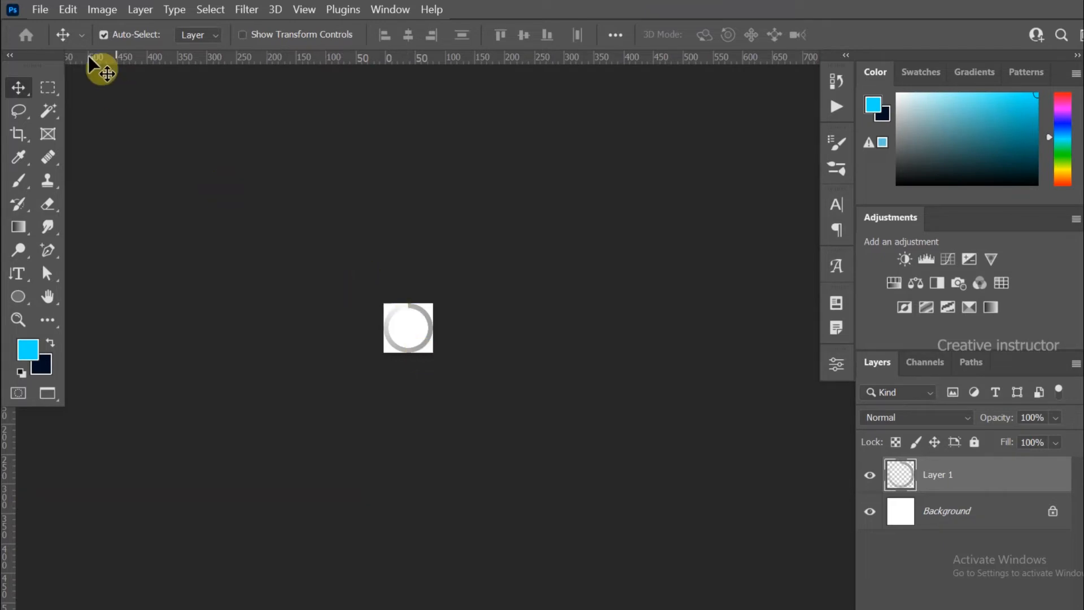
# Step: Flip the pasted ring horizontally with Free Transform
pyautogui.click(72, 10)
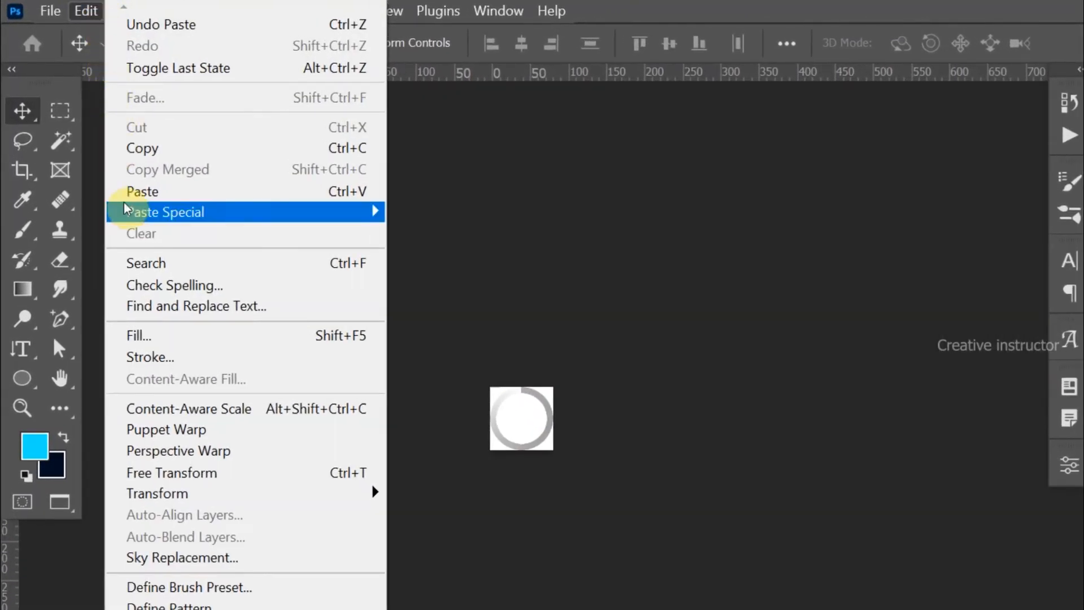
pyautogui.click(164, 473)
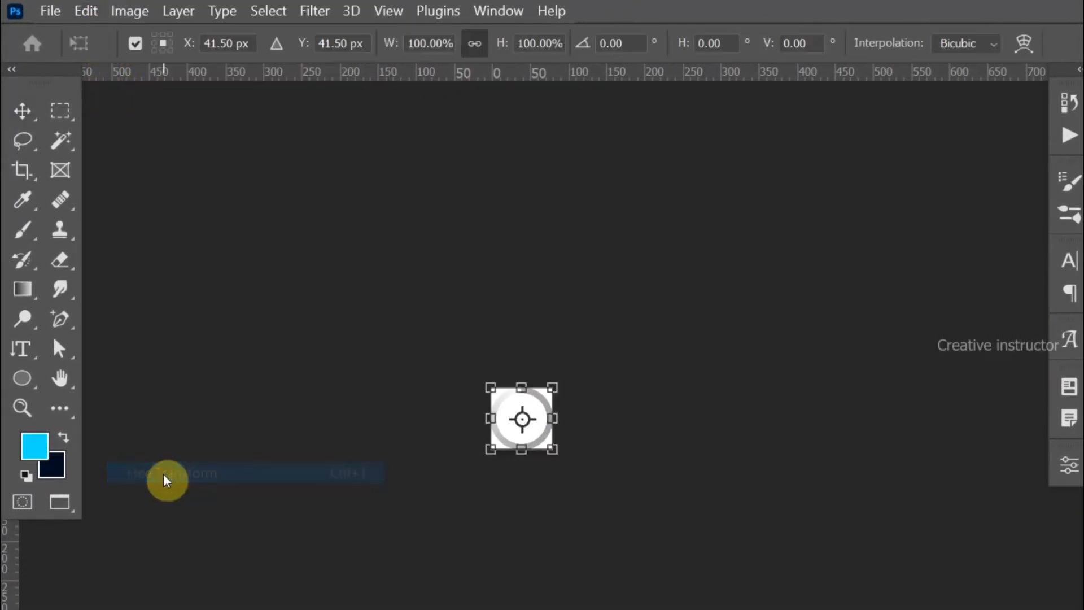
pyautogui.rightClick(536, 419)
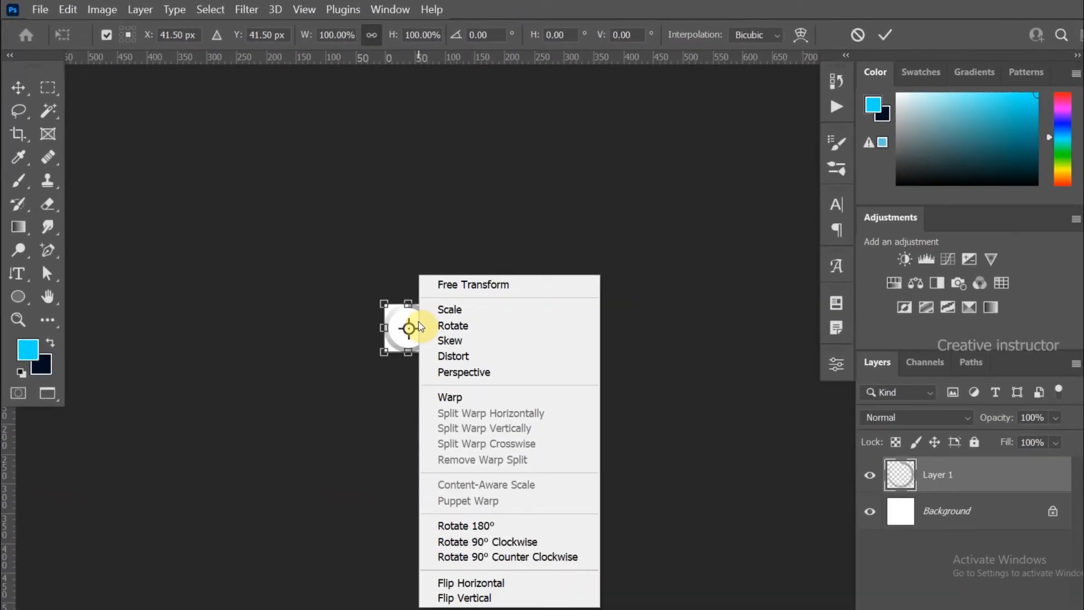
pyautogui.click(490, 587)
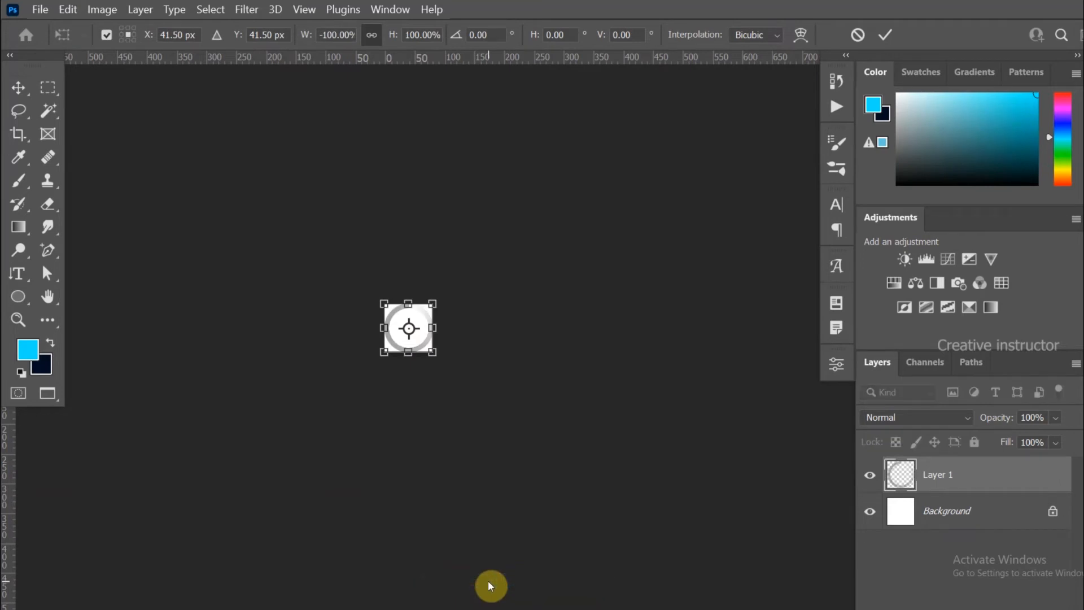
pyautogui.press('Return')
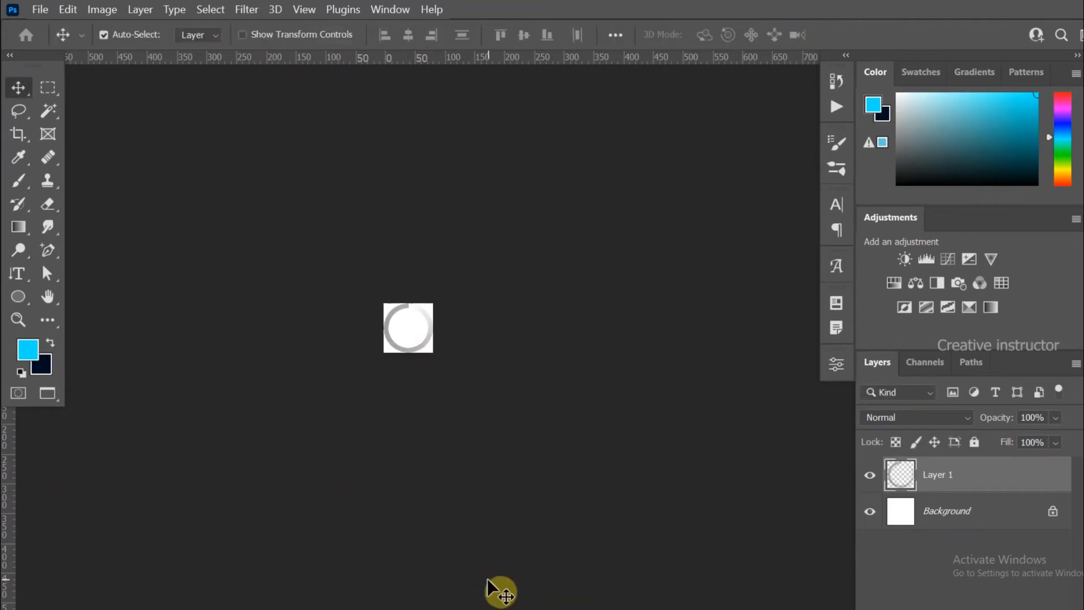
# Step: Create a video timeline for the document with the ring's layer selected, and expand that layer's animation properties
pyautogui.click(468, 511)
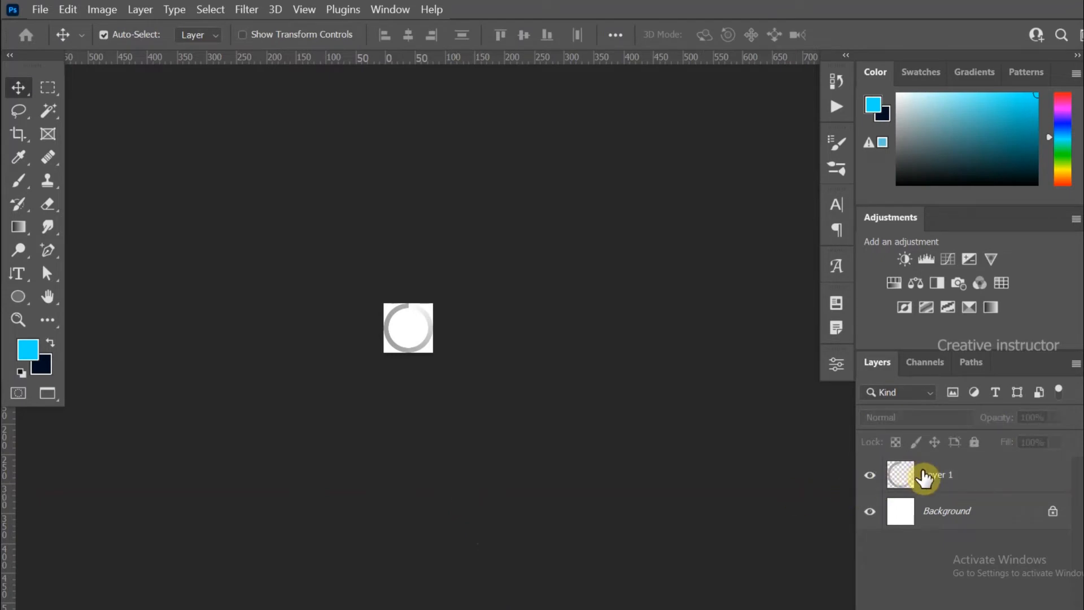
pyautogui.click(924, 477)
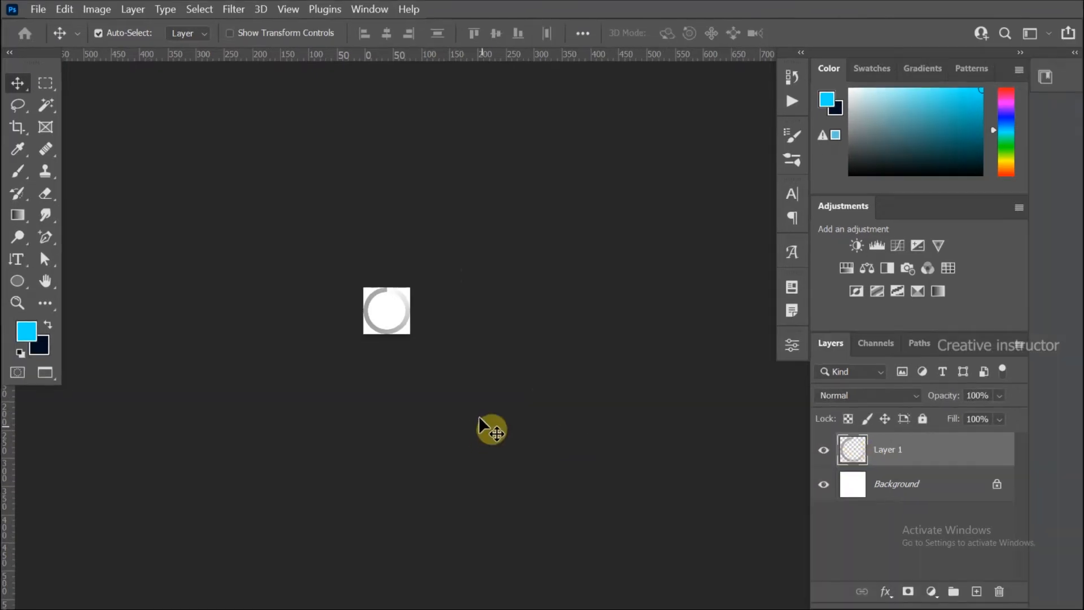
pyautogui.click(363, 11)
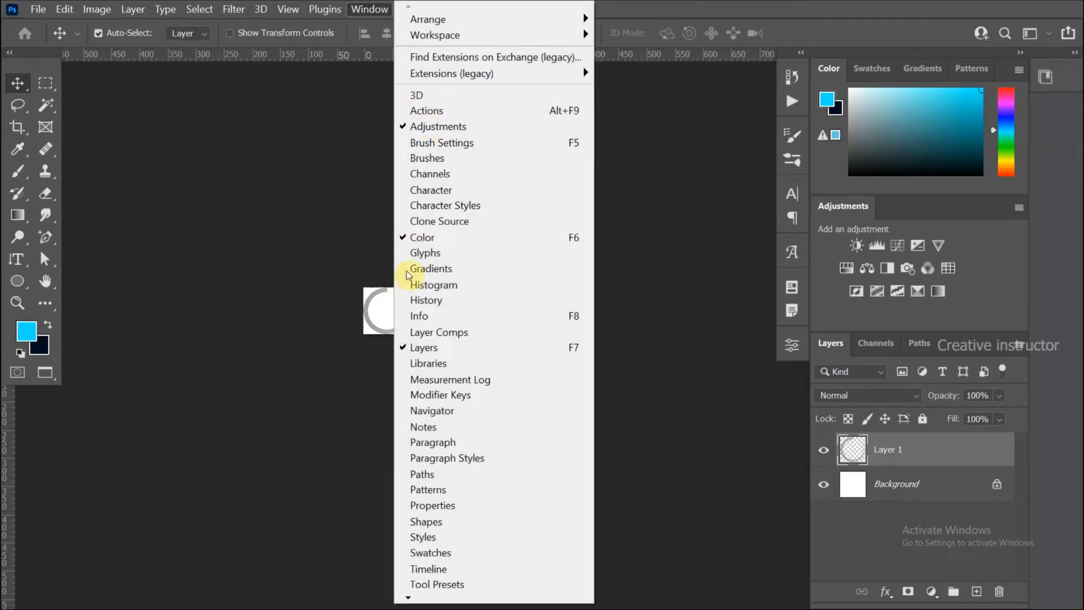
pyautogui.click(415, 570)
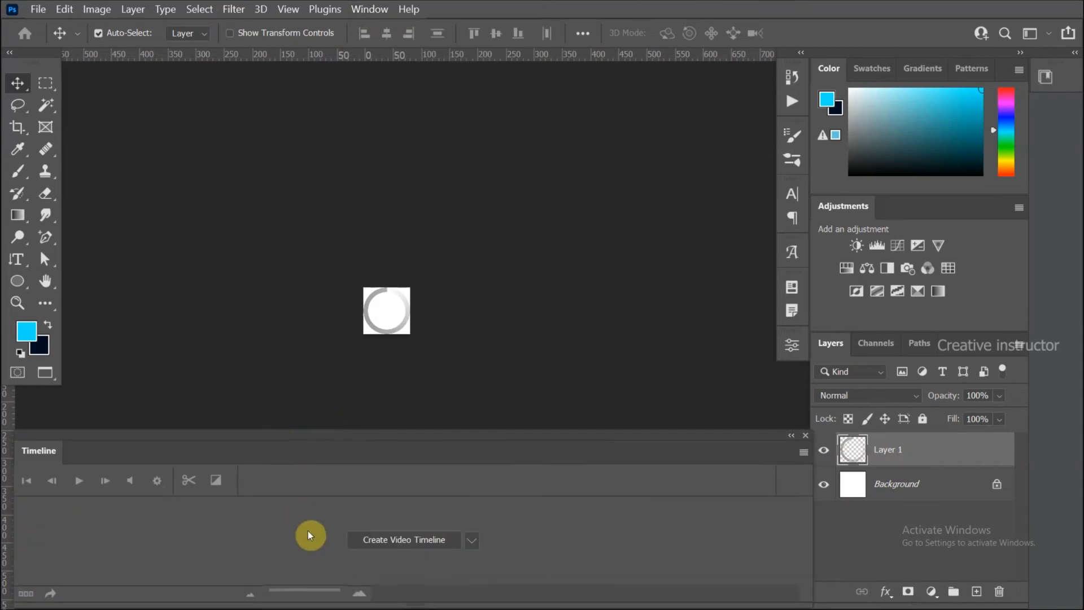
pyautogui.click(397, 541)
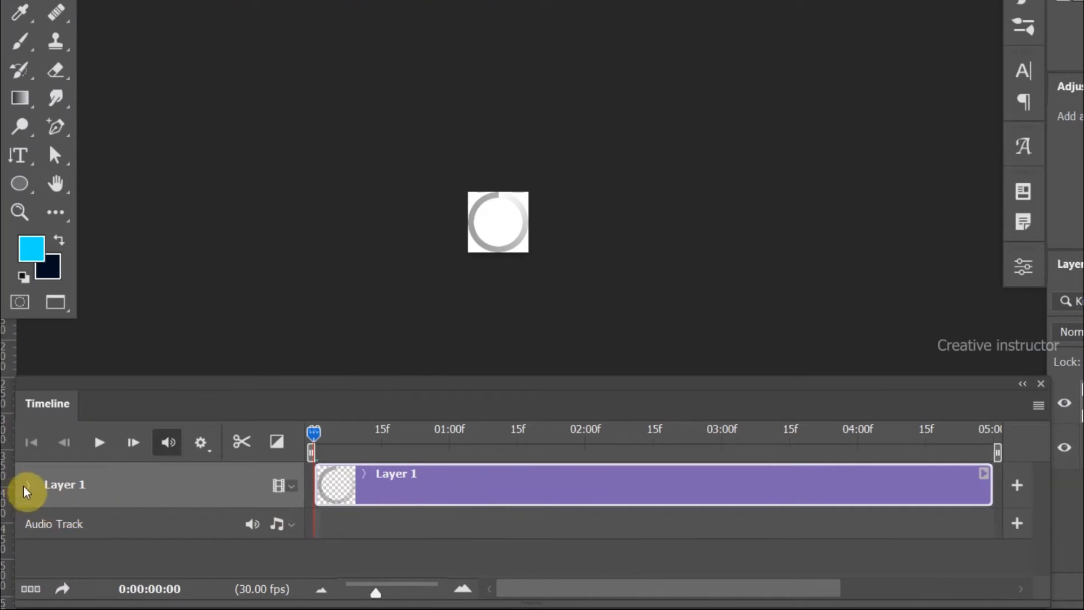
pyautogui.click(25, 486)
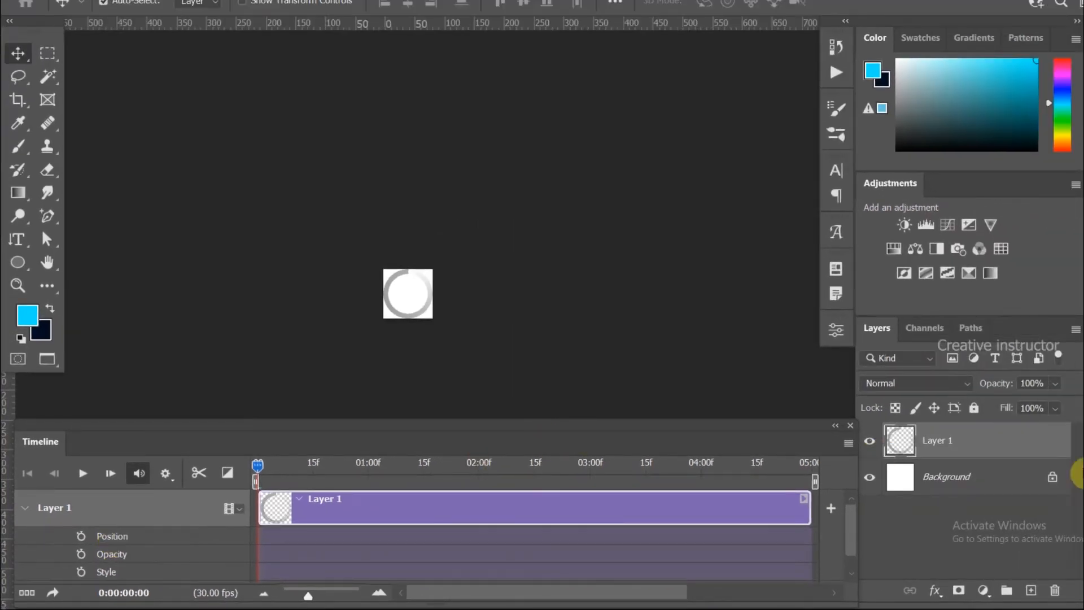
# Step: Convert the ring's layer to a smart object and enable Transform keyframing for it at the start of the timeline
pyautogui.rightClick(960, 444)
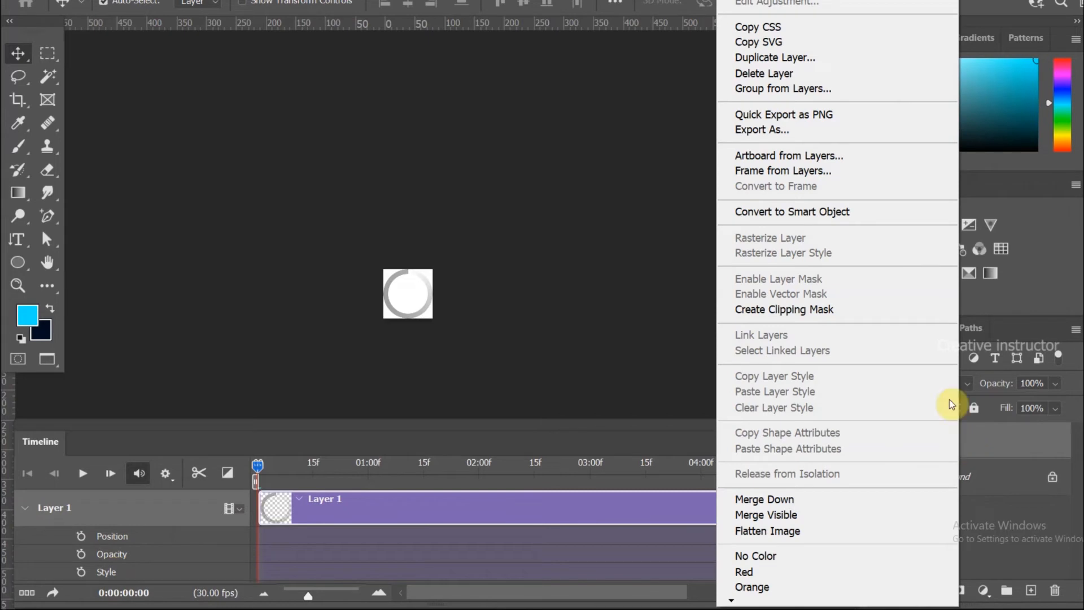
pyautogui.click(886, 217)
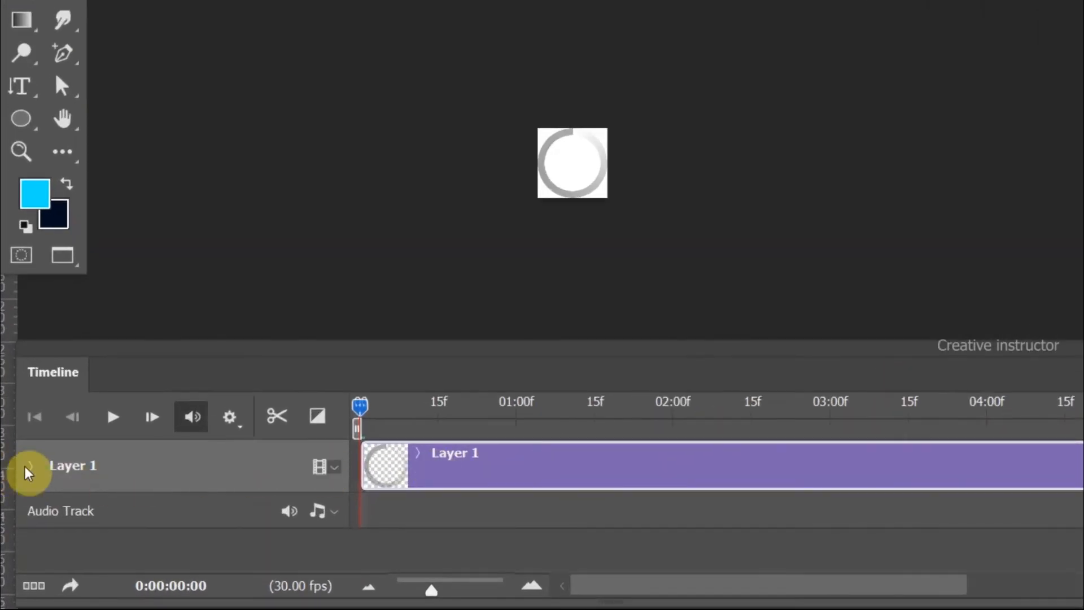
pyautogui.click(24, 509)
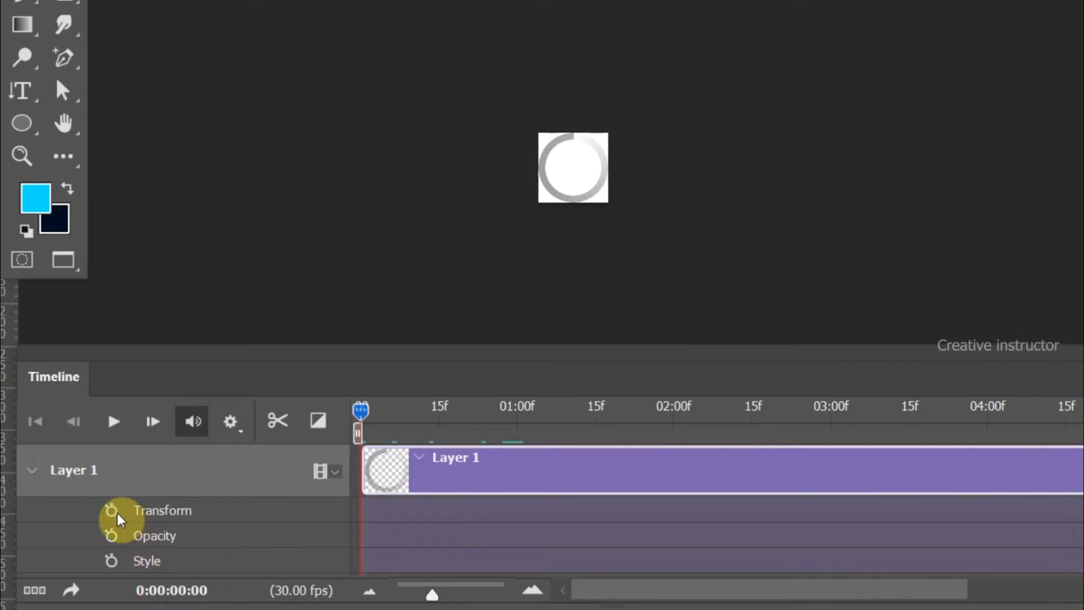
pyautogui.click(112, 511)
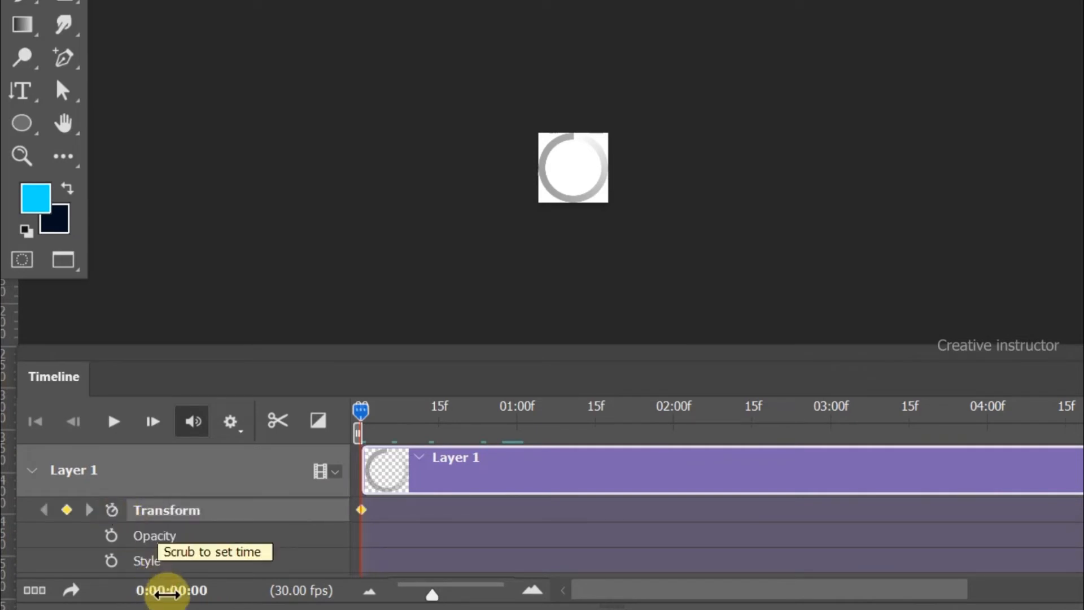
# Step: Move the playhead to 0:00:00:15 and rotate the ring 180° with Free Transform to add a second Transform keyframe
pyautogui.click(179, 598)
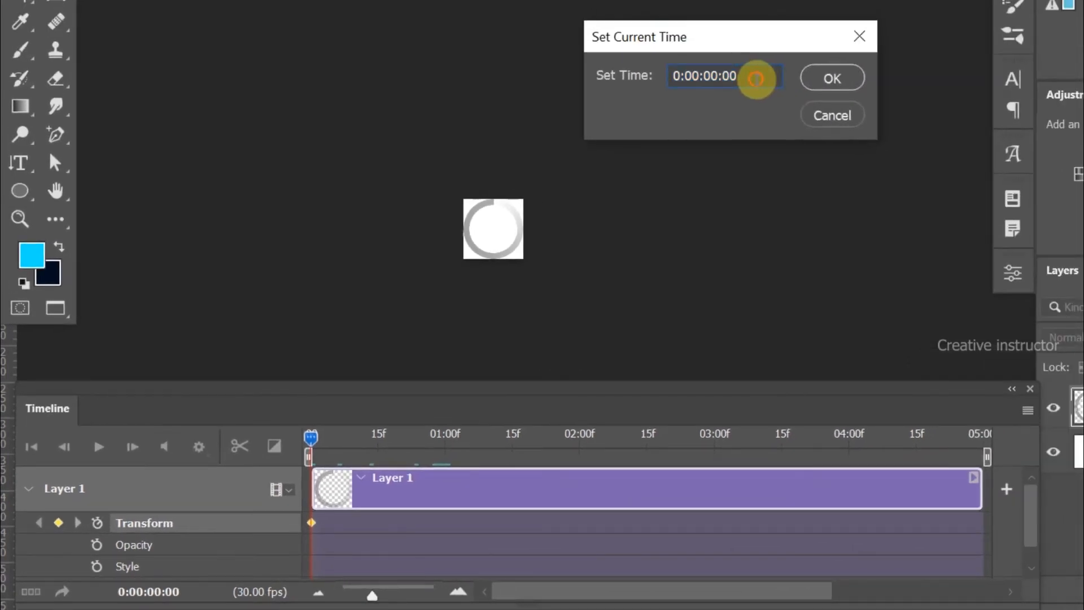
pyautogui.moveTo(757, 80); pyautogui.dragTo(727, 79)
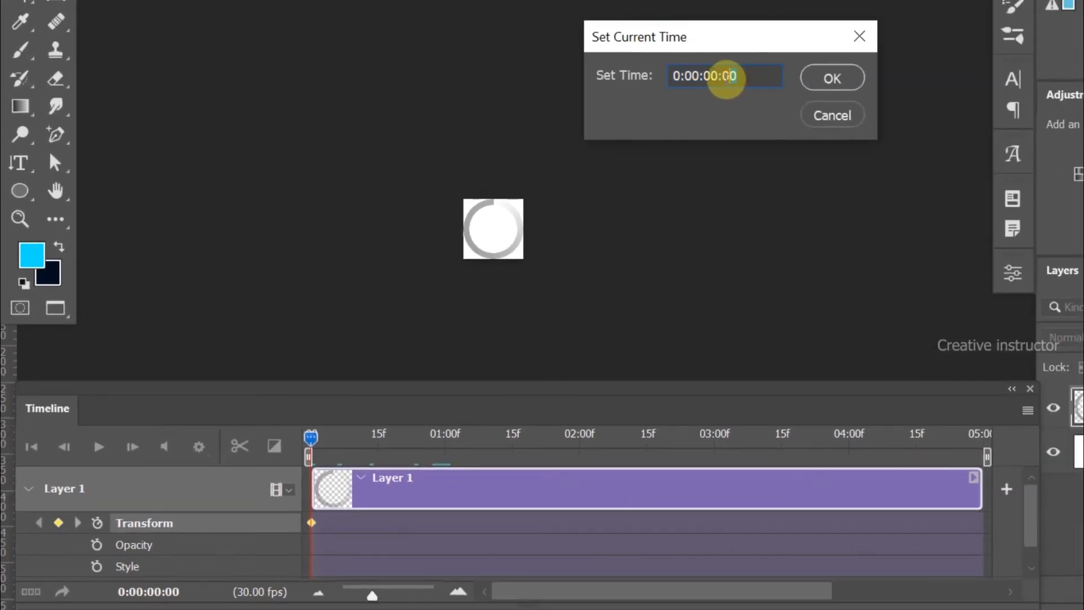
pyautogui.write('15')
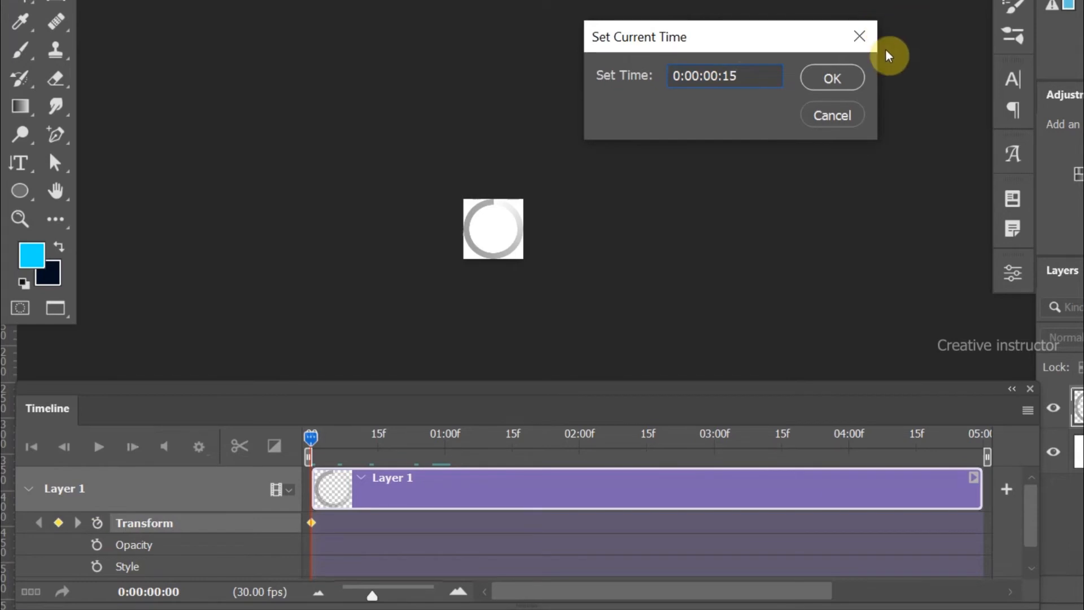
pyautogui.click(832, 78)
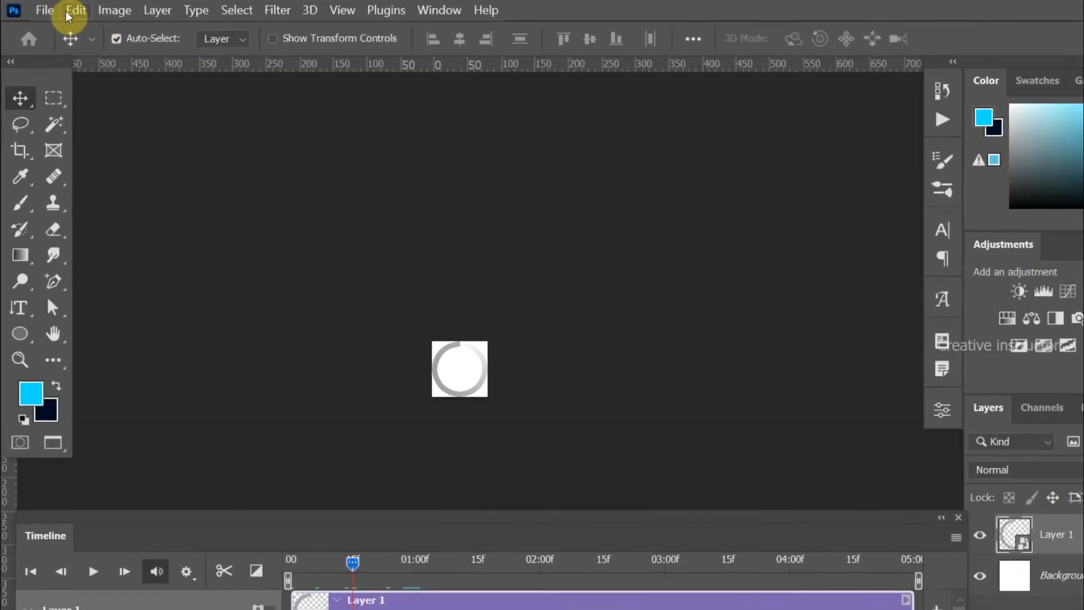
pyautogui.click(65, 9)
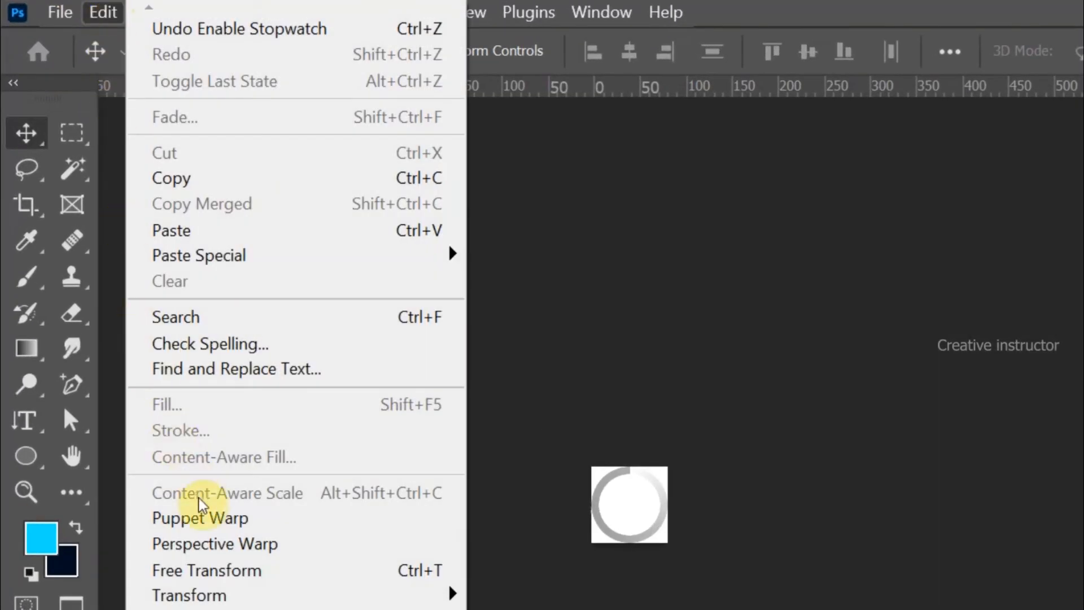
pyautogui.click(218, 570)
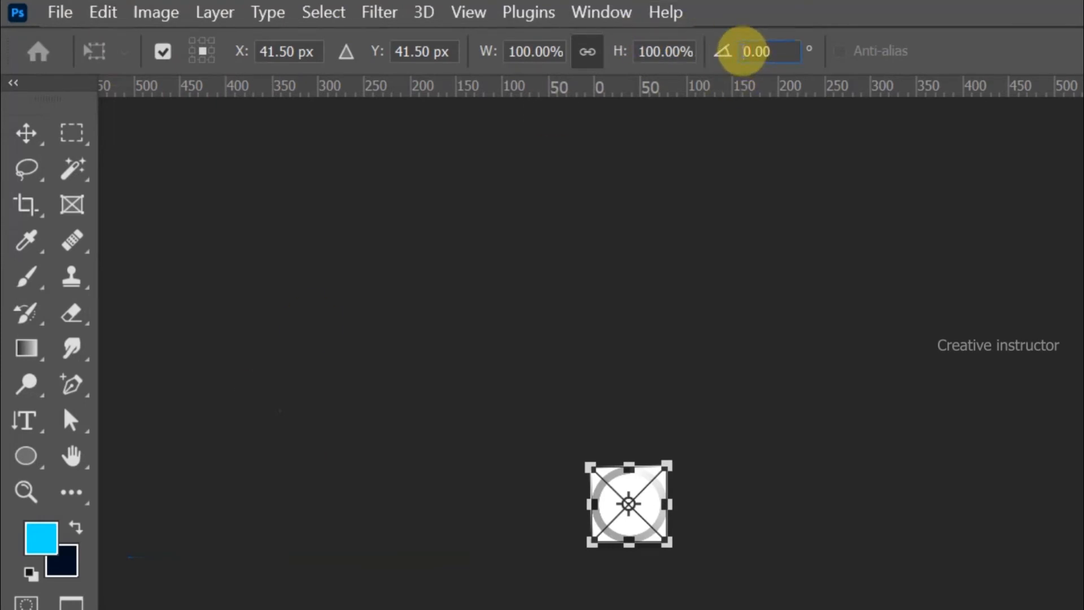
pyautogui.write('180')
pyautogui.press('Return')
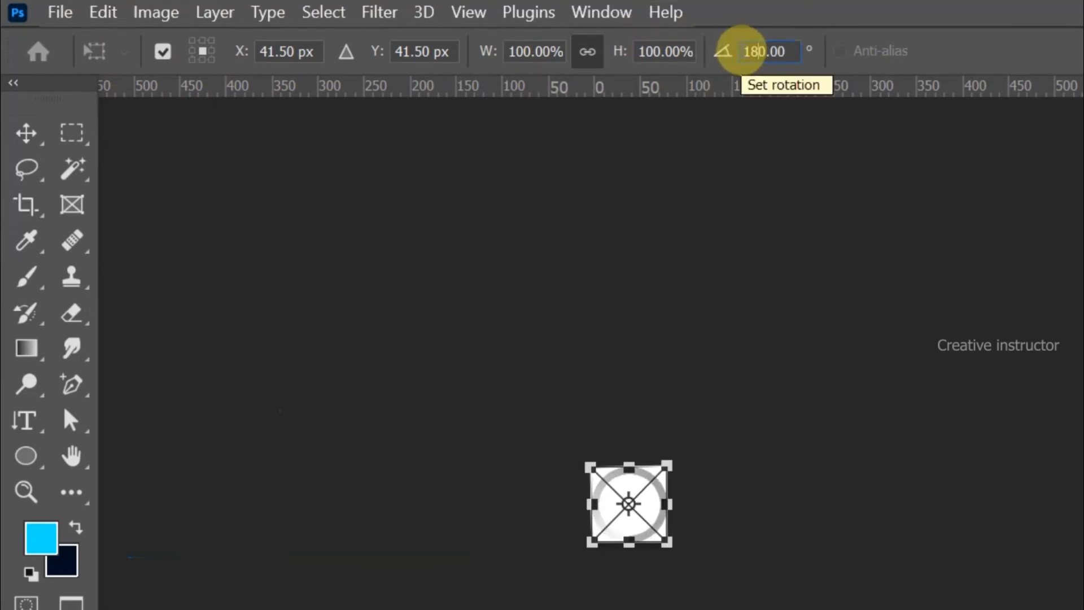
pyautogui.press('Return')
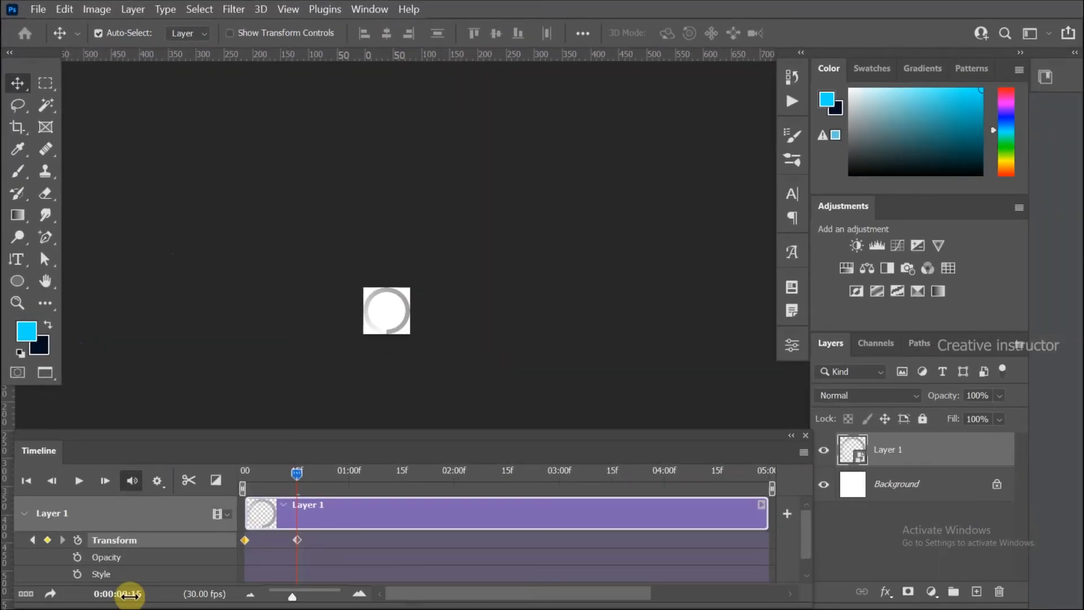
# Step: Set the current time to 0:00:00:30 and rotate the ring by another 180° for the third Transform keyframe
pyautogui.click(118, 594)
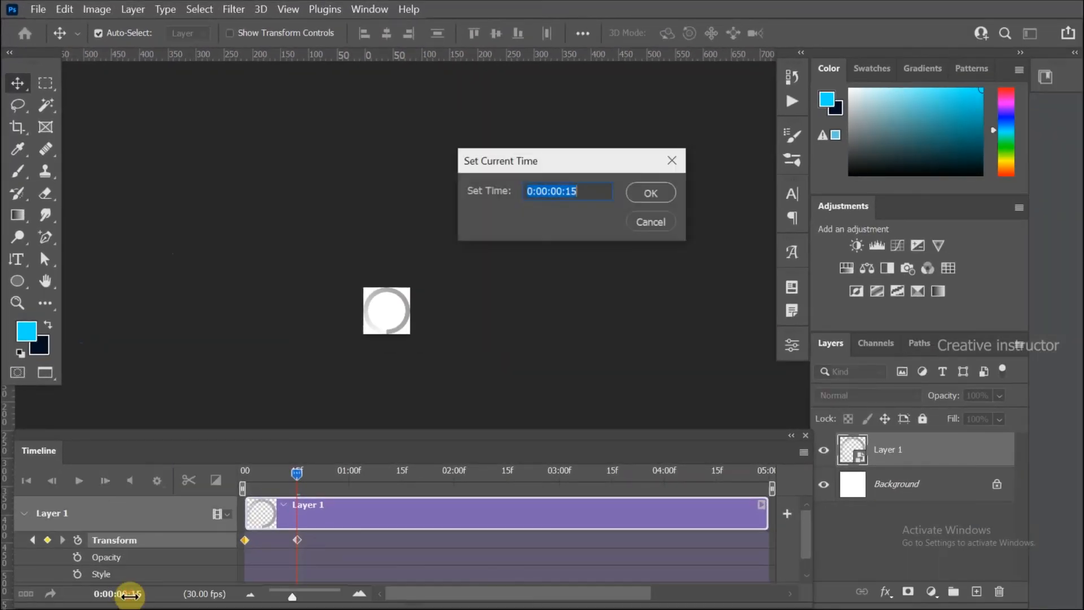
pyautogui.click(577, 191)
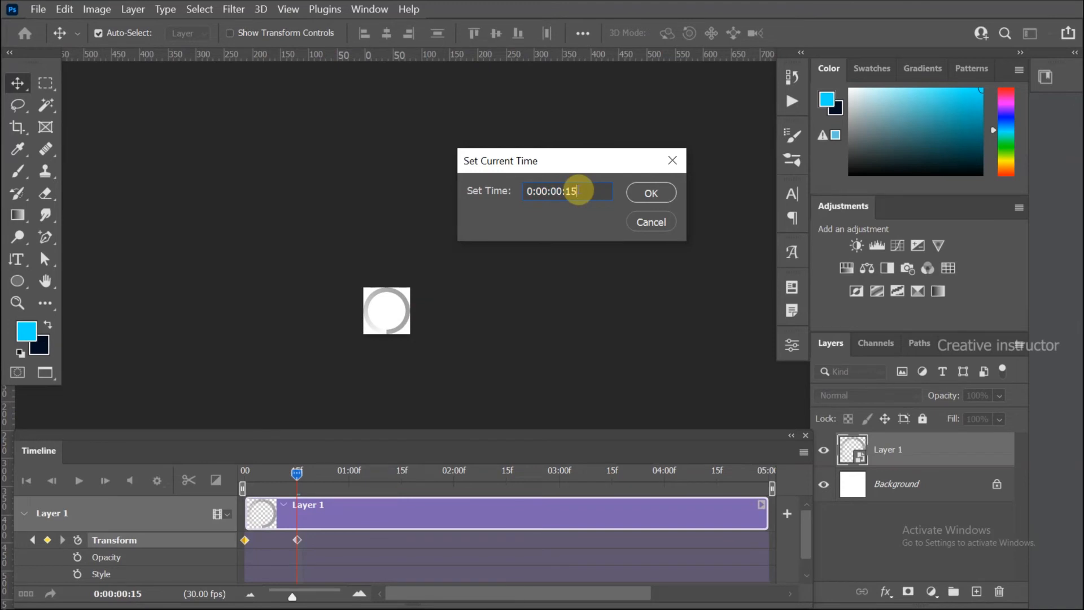
pyautogui.write('30')
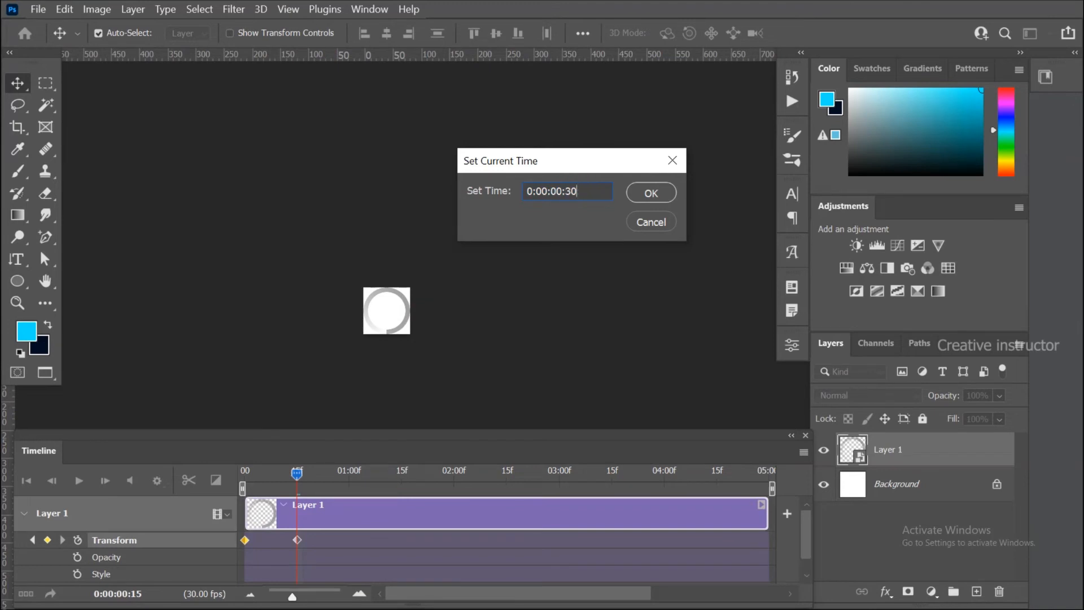
pyautogui.click(650, 192)
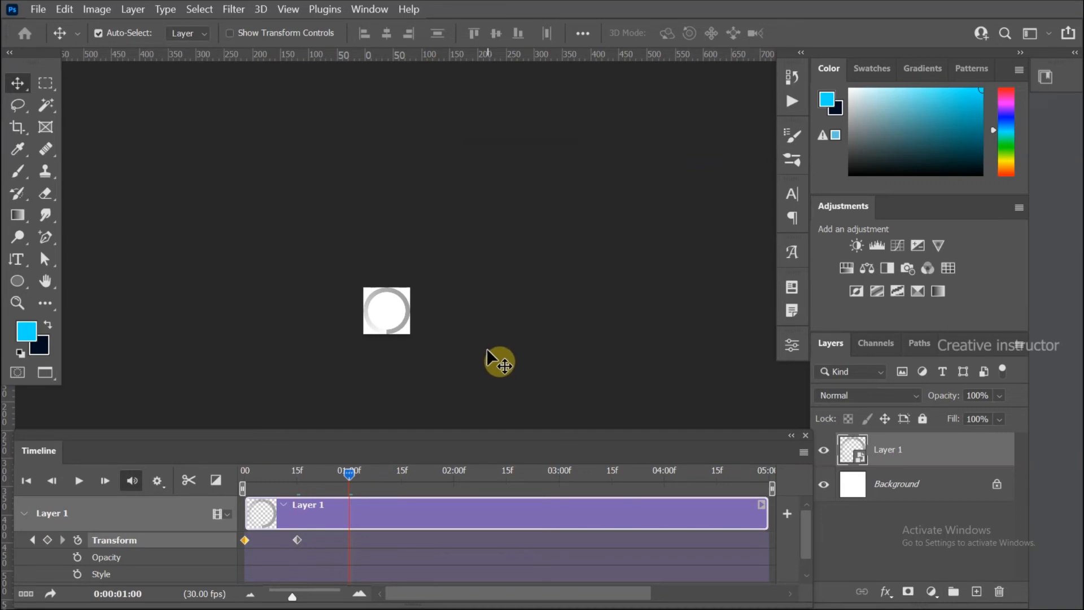
pyautogui.hotkey('ctrl', 't')
pyautogui.click(455, 33)
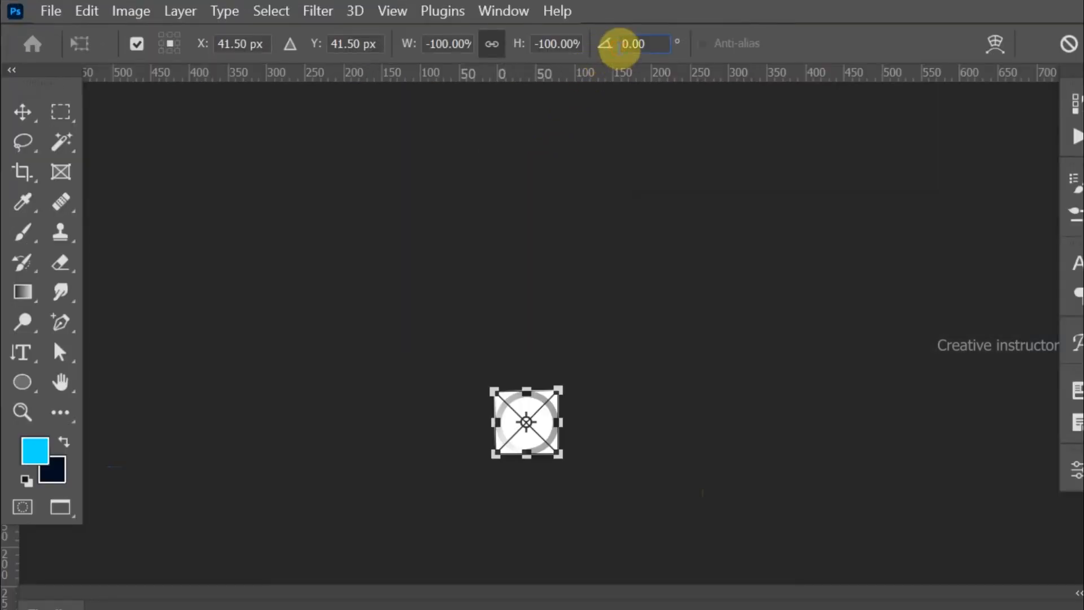
pyautogui.write('180.00')
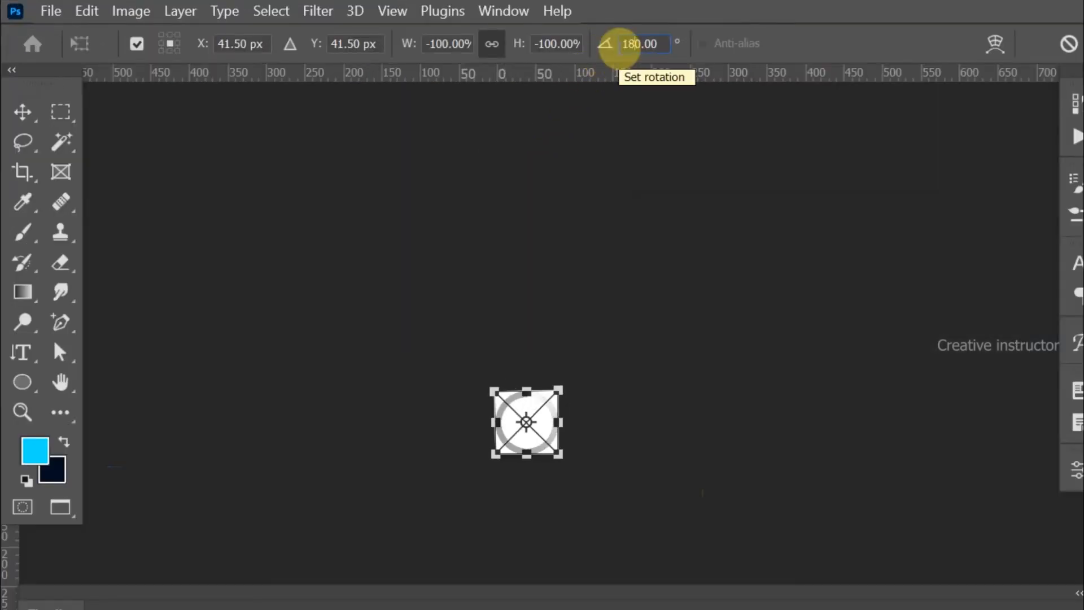
pyautogui.press('Return')
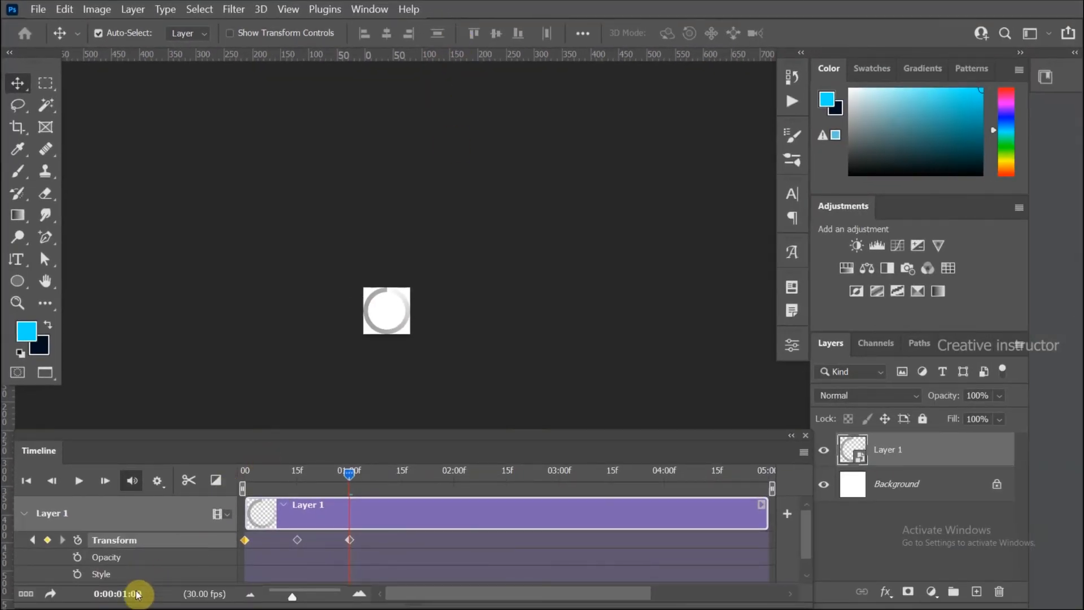
# Step: Trim the end of the ring's clip at 0:00:00:29 and play back the animation
pyautogui.click(122, 594)
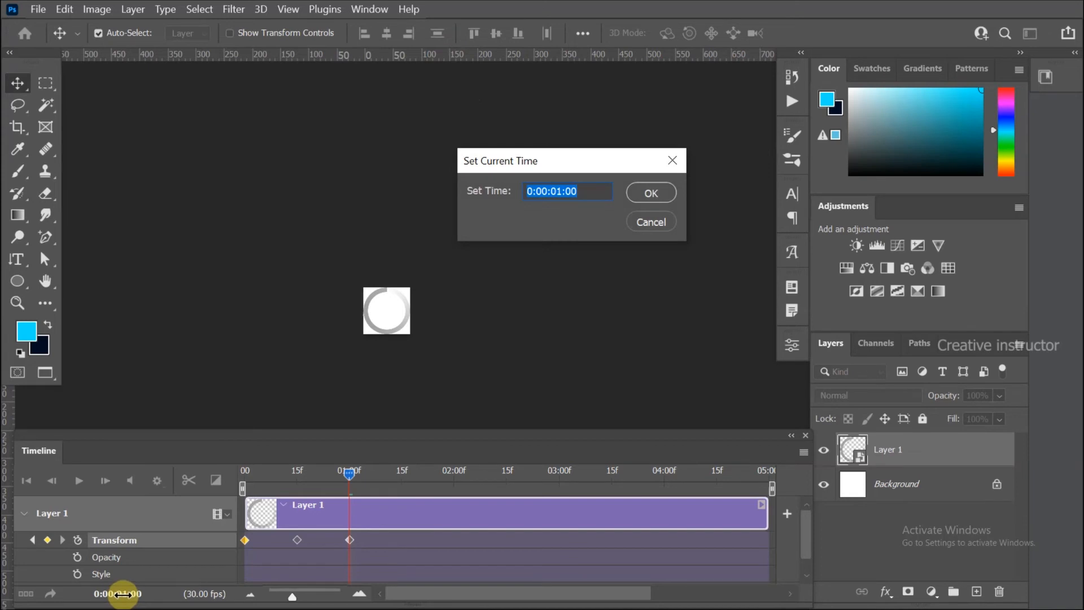
pyautogui.click(558, 190)
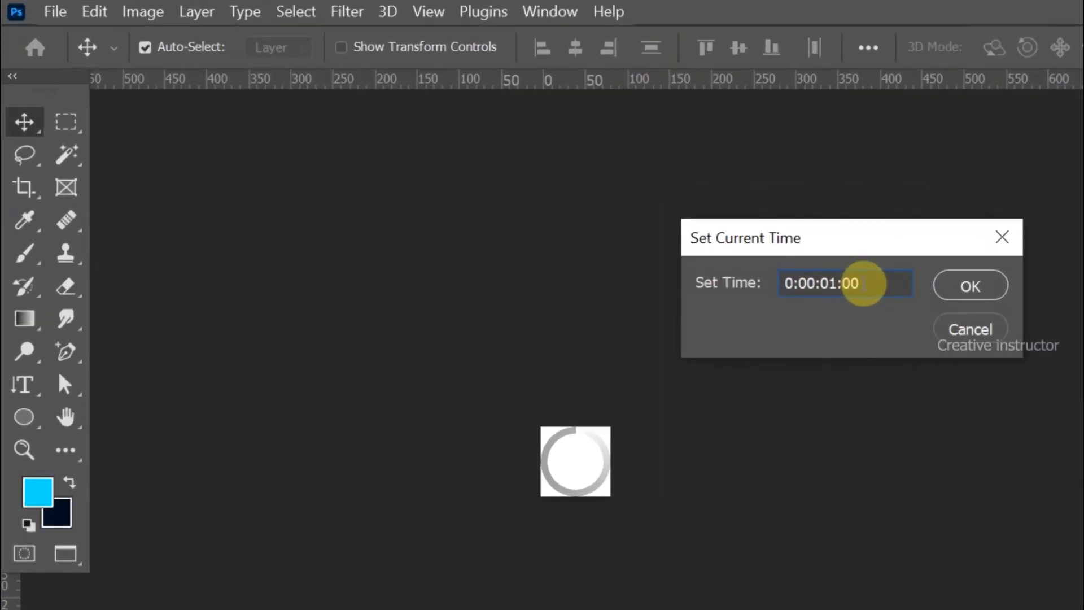
pyautogui.write('0:29')
pyautogui.click(946, 285)
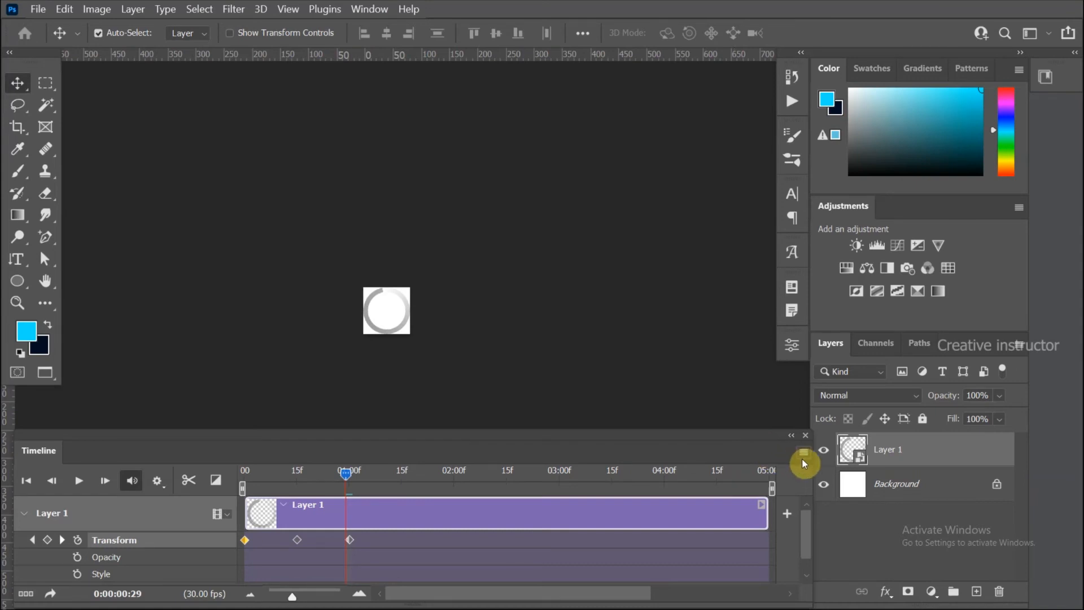
pyautogui.click(803, 458)
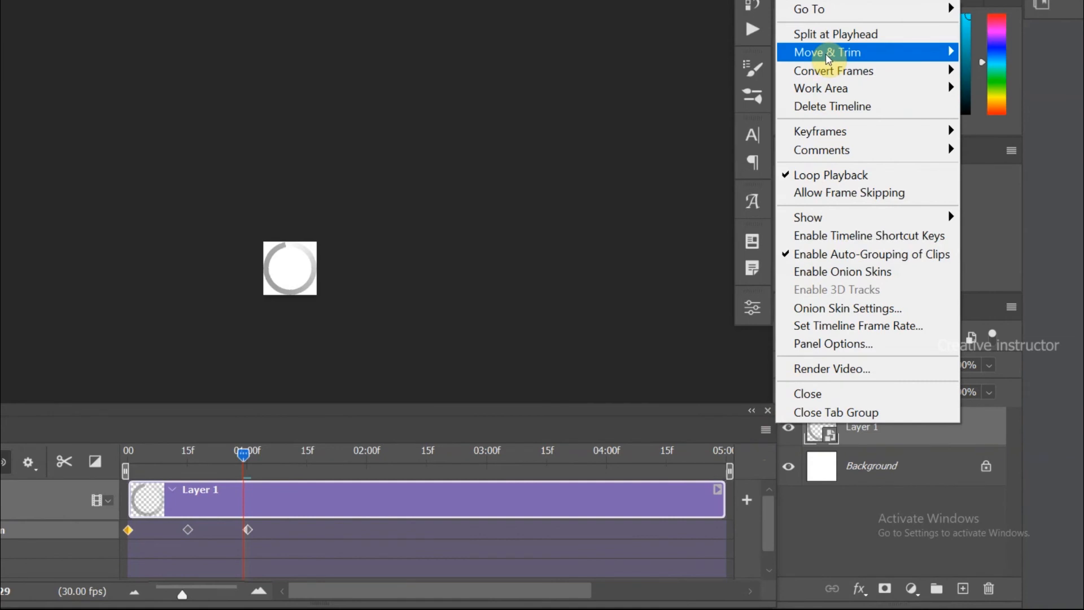
pyautogui.moveTo(828, 56)
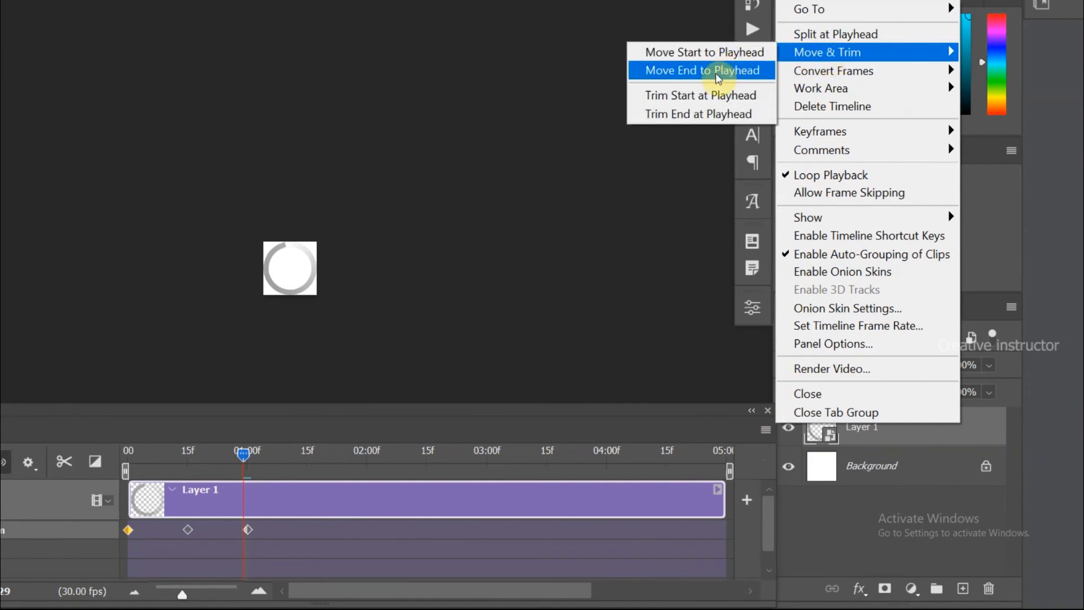
pyautogui.click(706, 114)
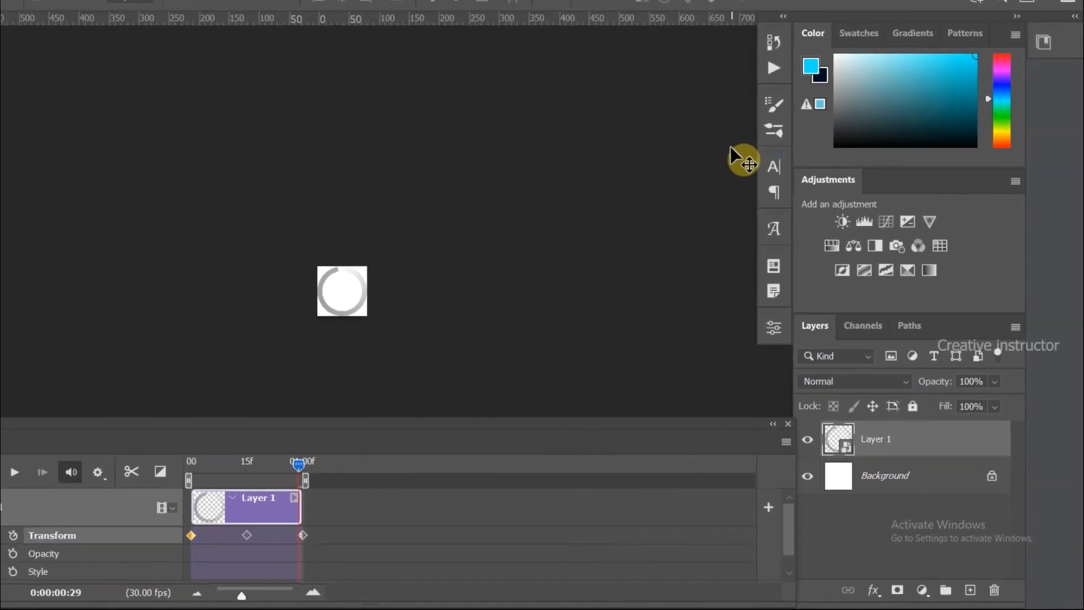
pyautogui.click(23, 477)
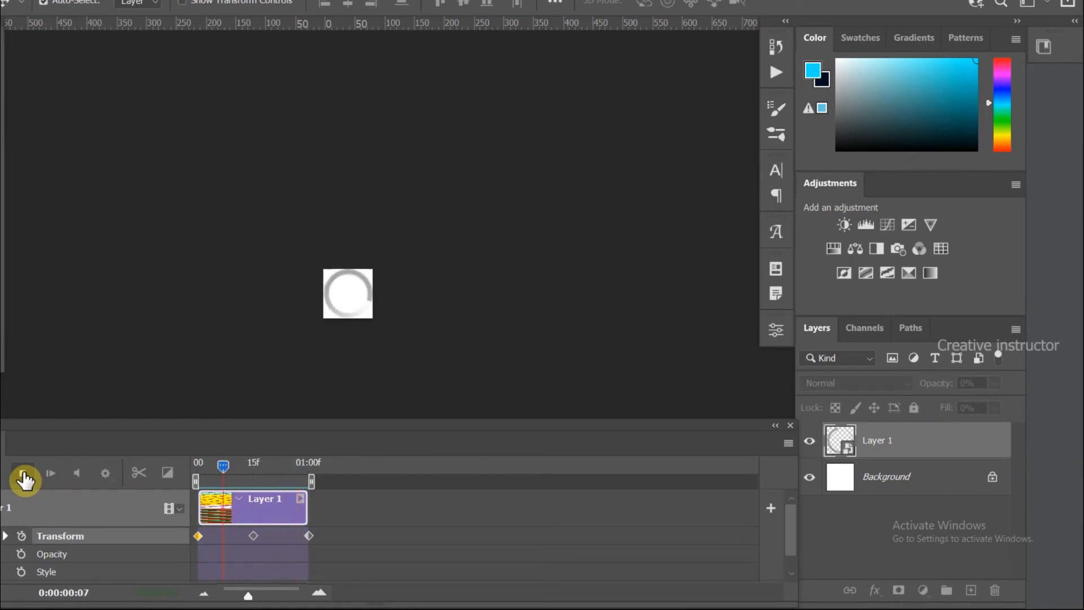
pyautogui.click(23, 477)
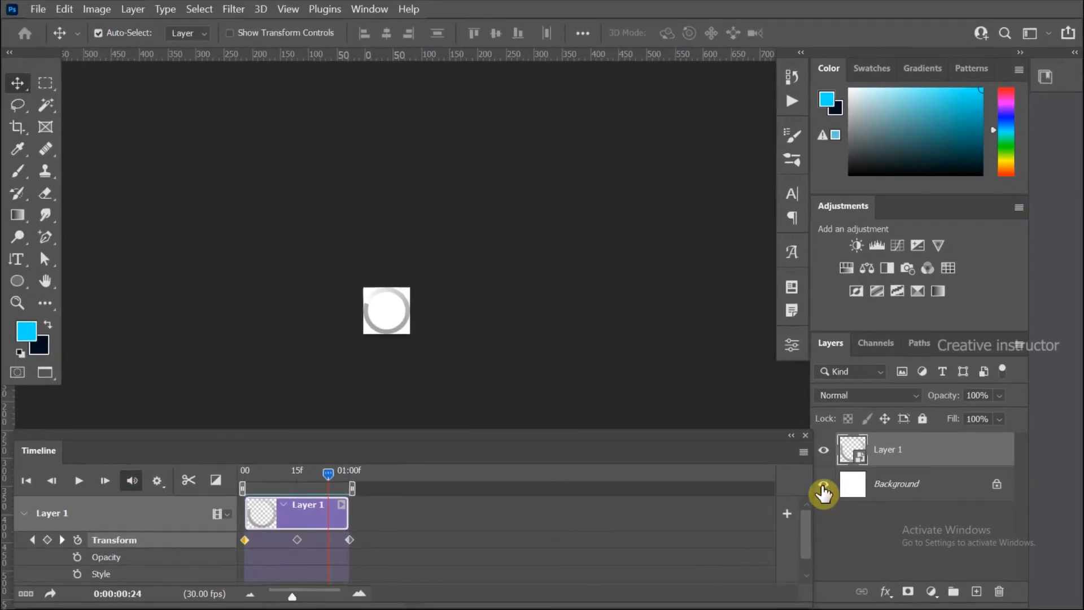
# Step: Hide the Background layer and configure a Save for Web export as a GIF with looping set to Forever
pyautogui.click(824, 486)
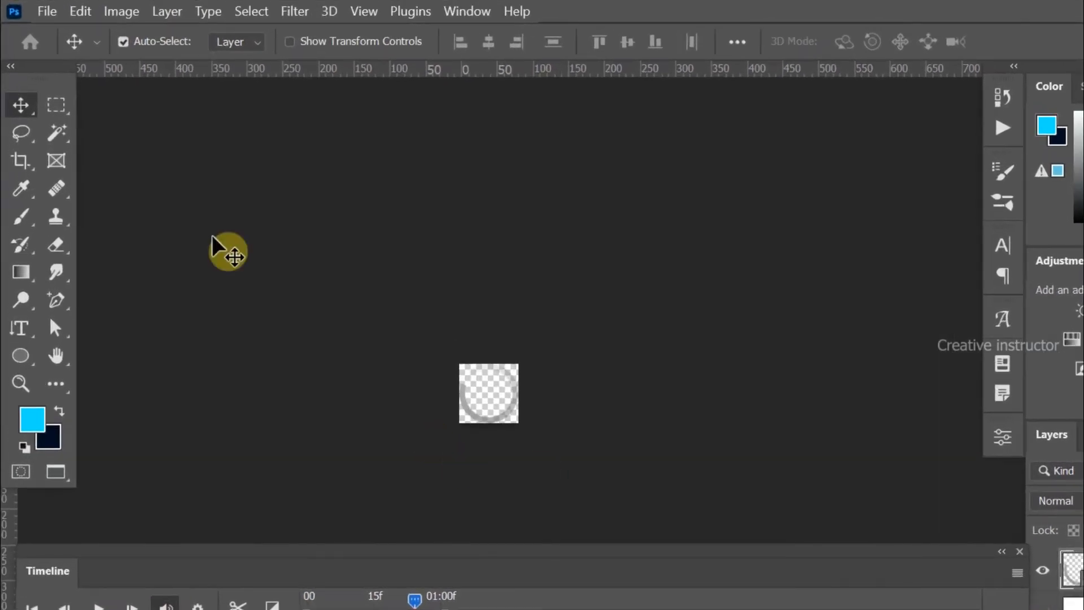
pyautogui.click(45, 12)
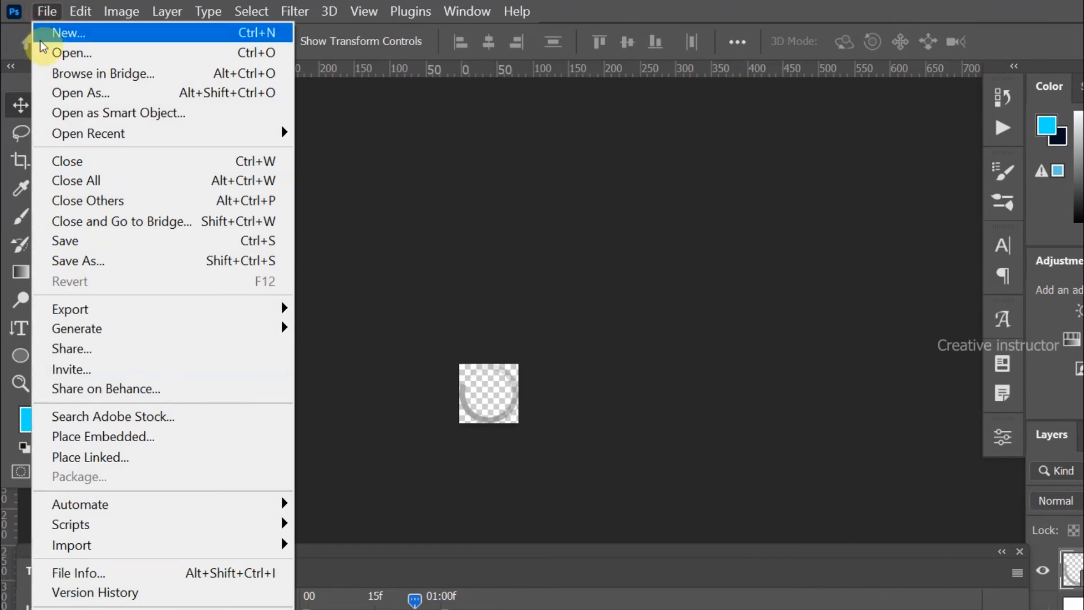
pyautogui.moveTo(88, 318)
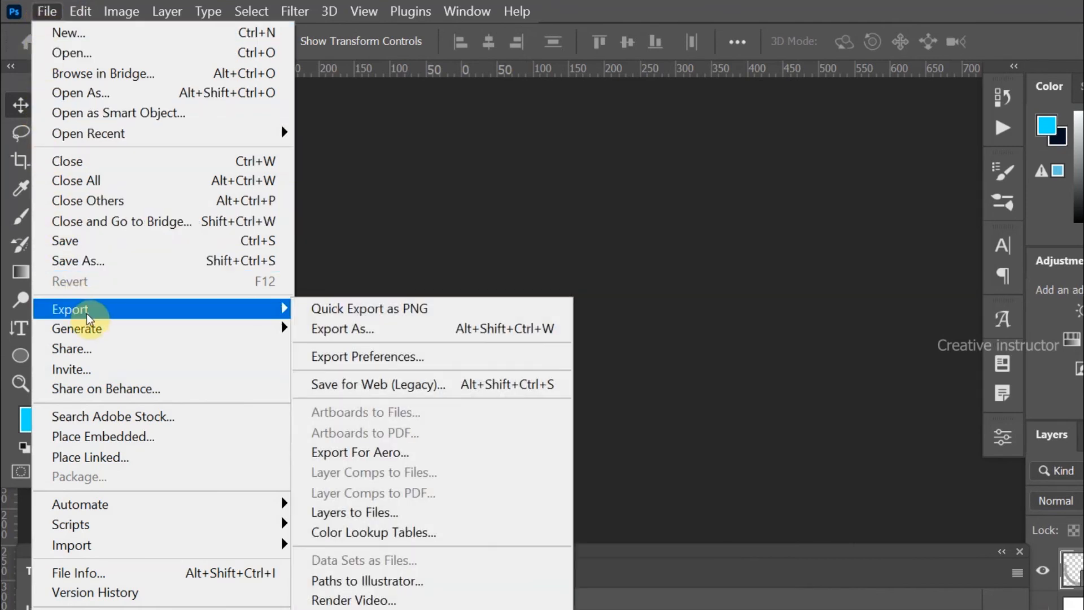
pyautogui.click(384, 386)
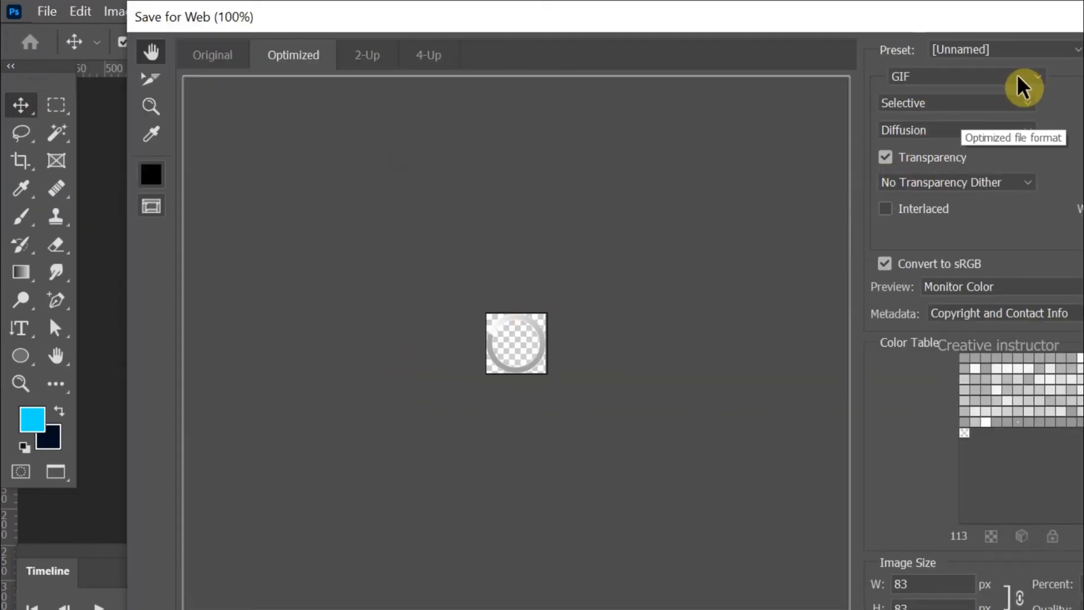
pyautogui.click(1023, 88)
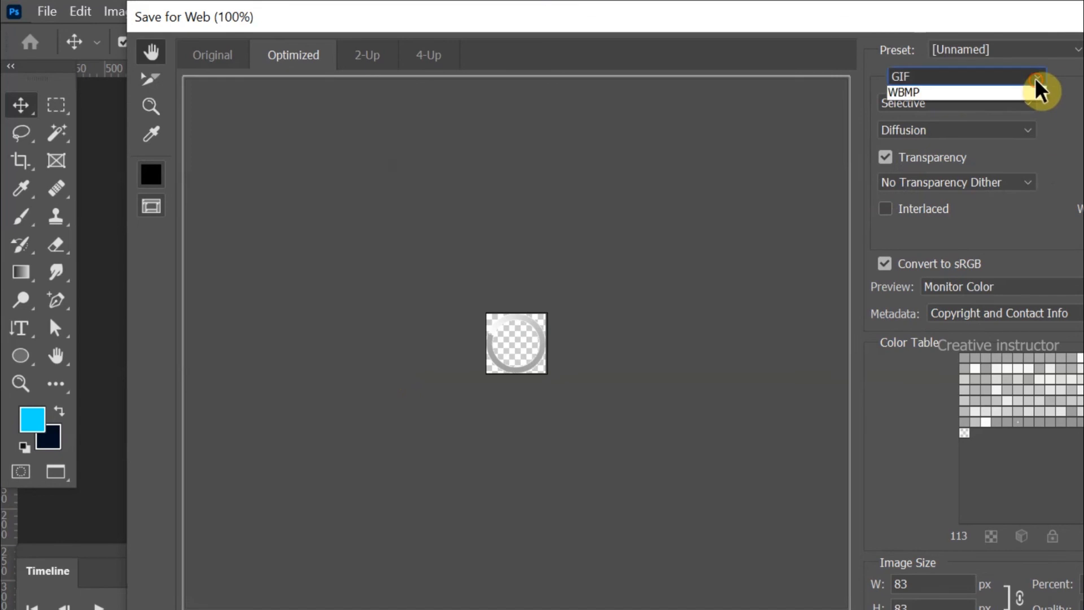
pyautogui.click(962, 93)
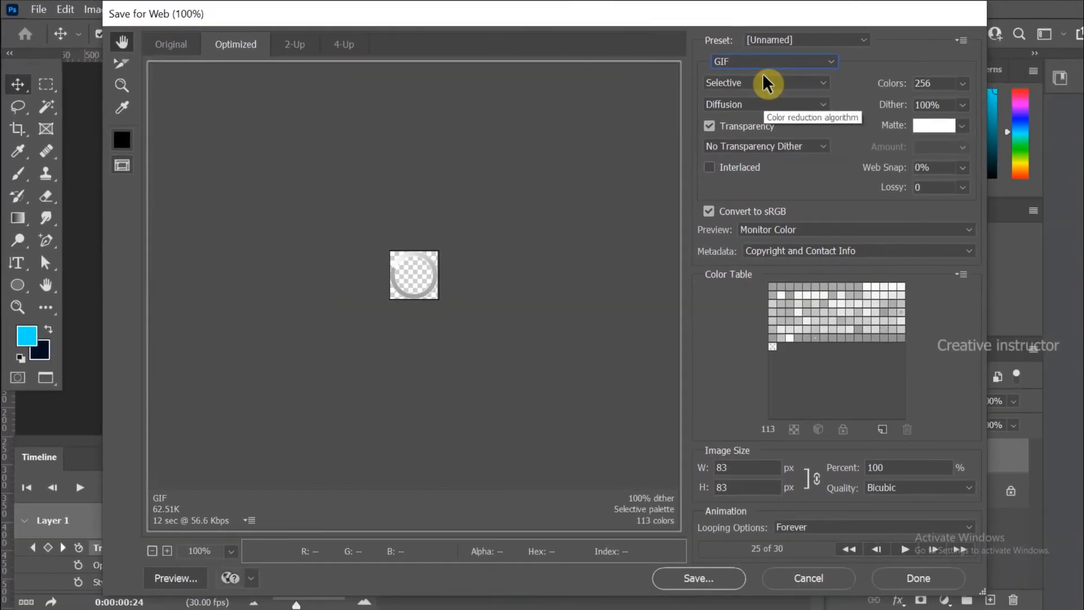
pyautogui.click(966, 528)
pyautogui.click(791, 554)
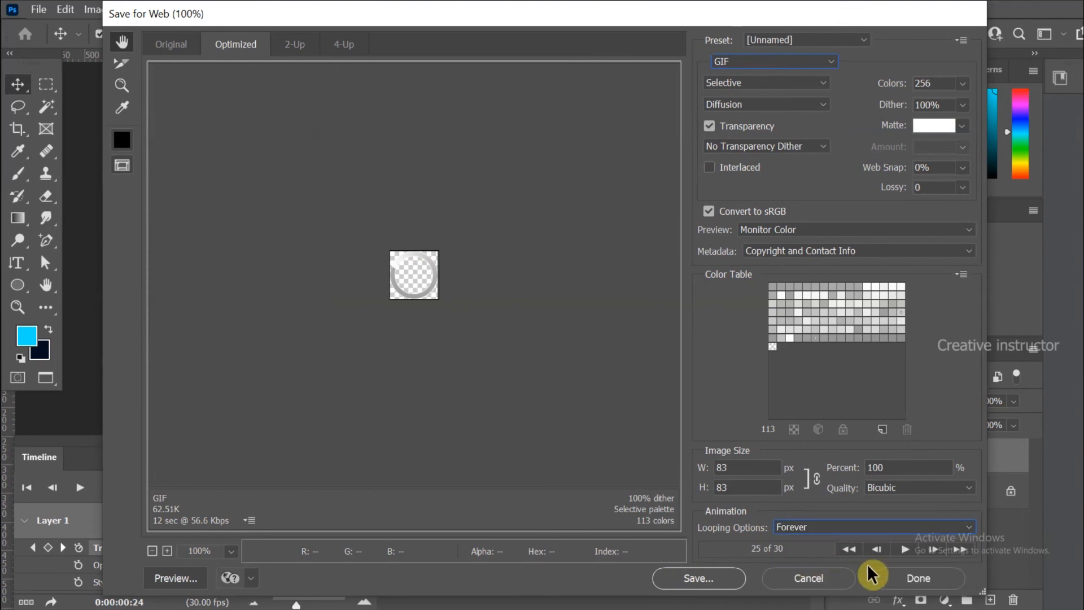
# Step: Save the animation to the Desktop as preloader and open preloader.gif from there to view it
pyautogui.click(702, 581)
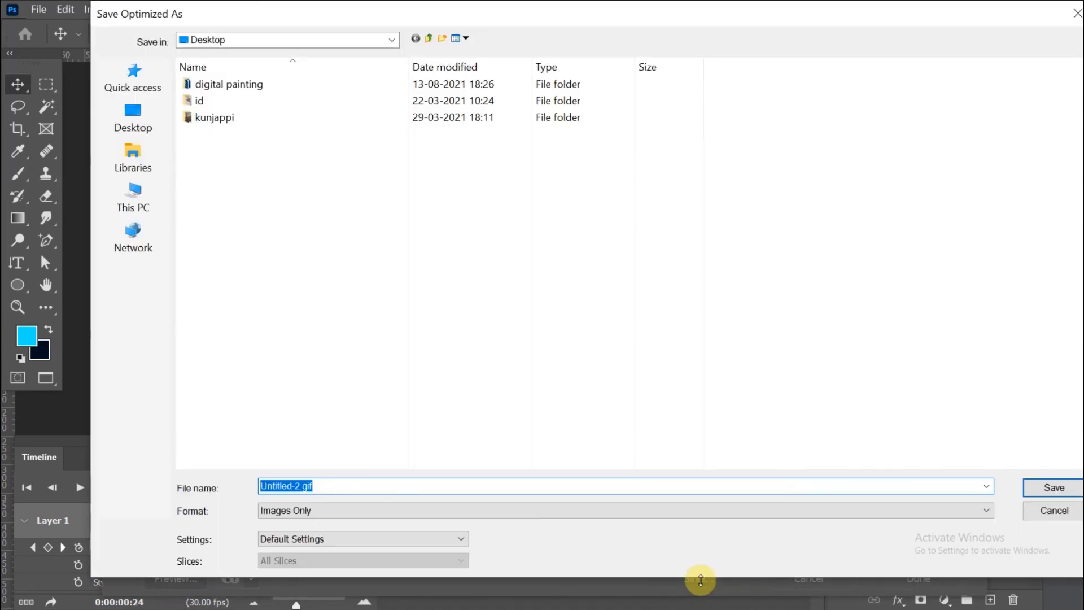
pyautogui.click(125, 116)
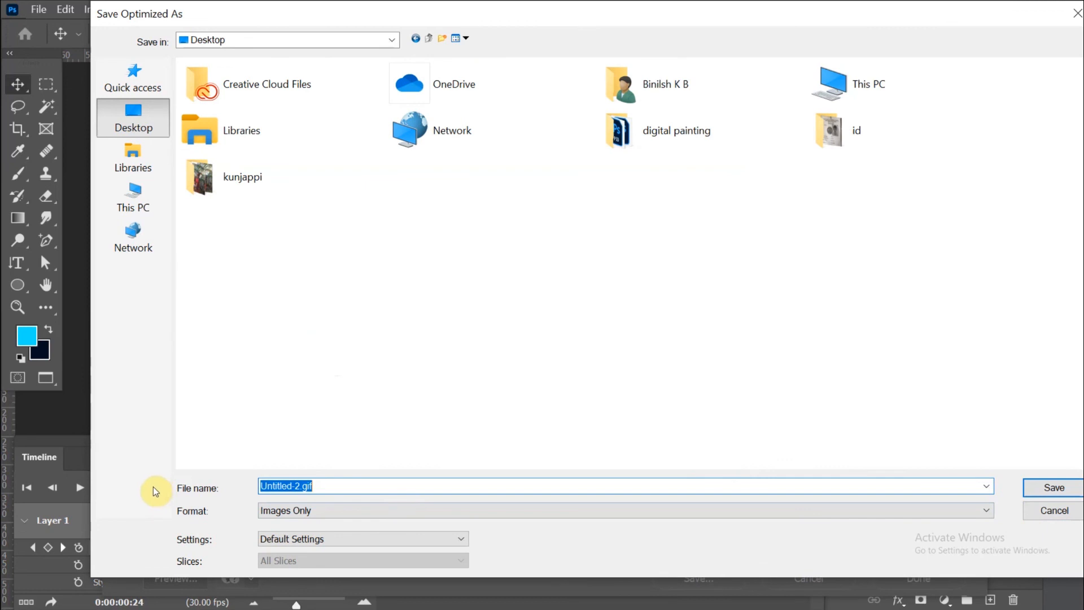
pyautogui.write('preloader')
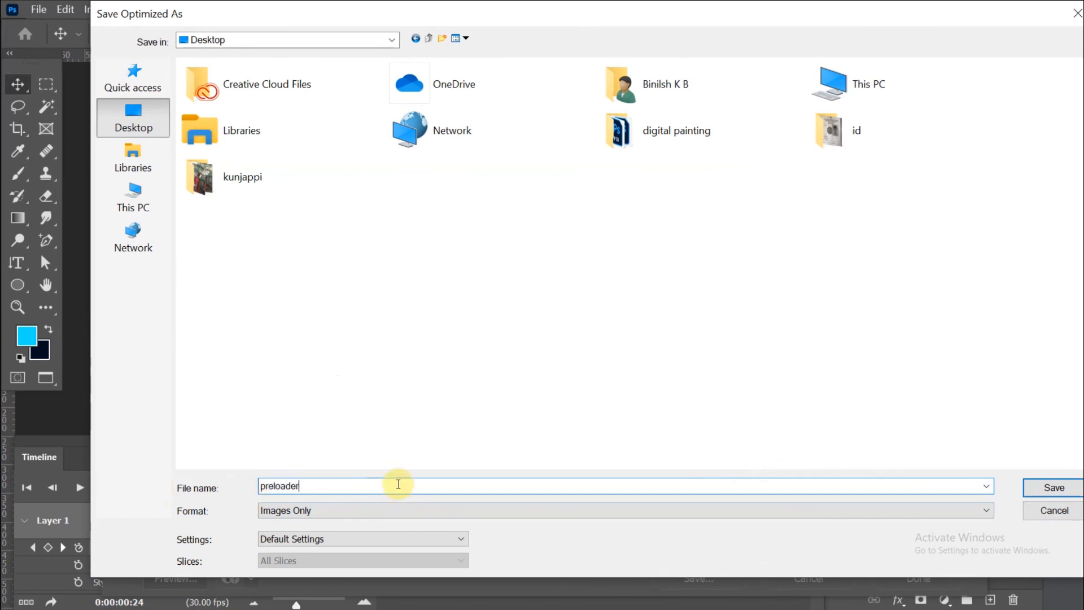
pyautogui.click(1055, 486)
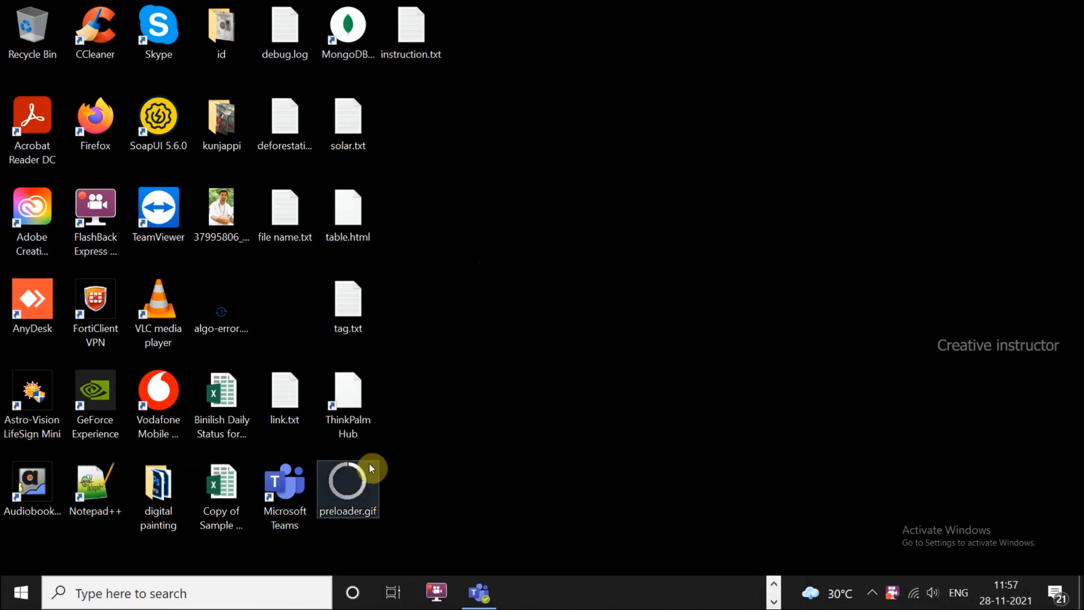
pyautogui.doubleClick(359, 480)
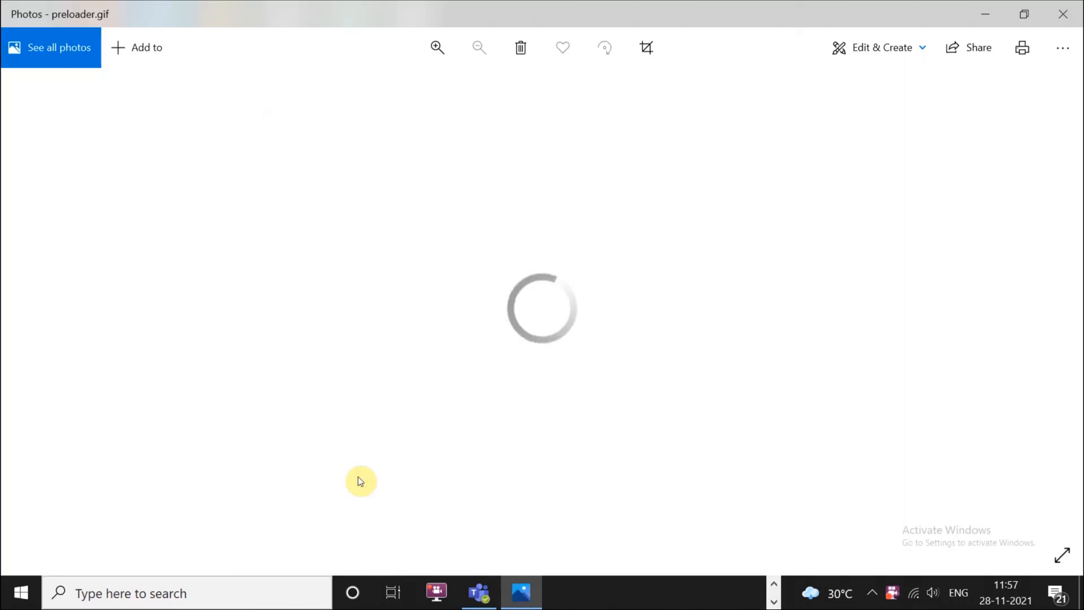